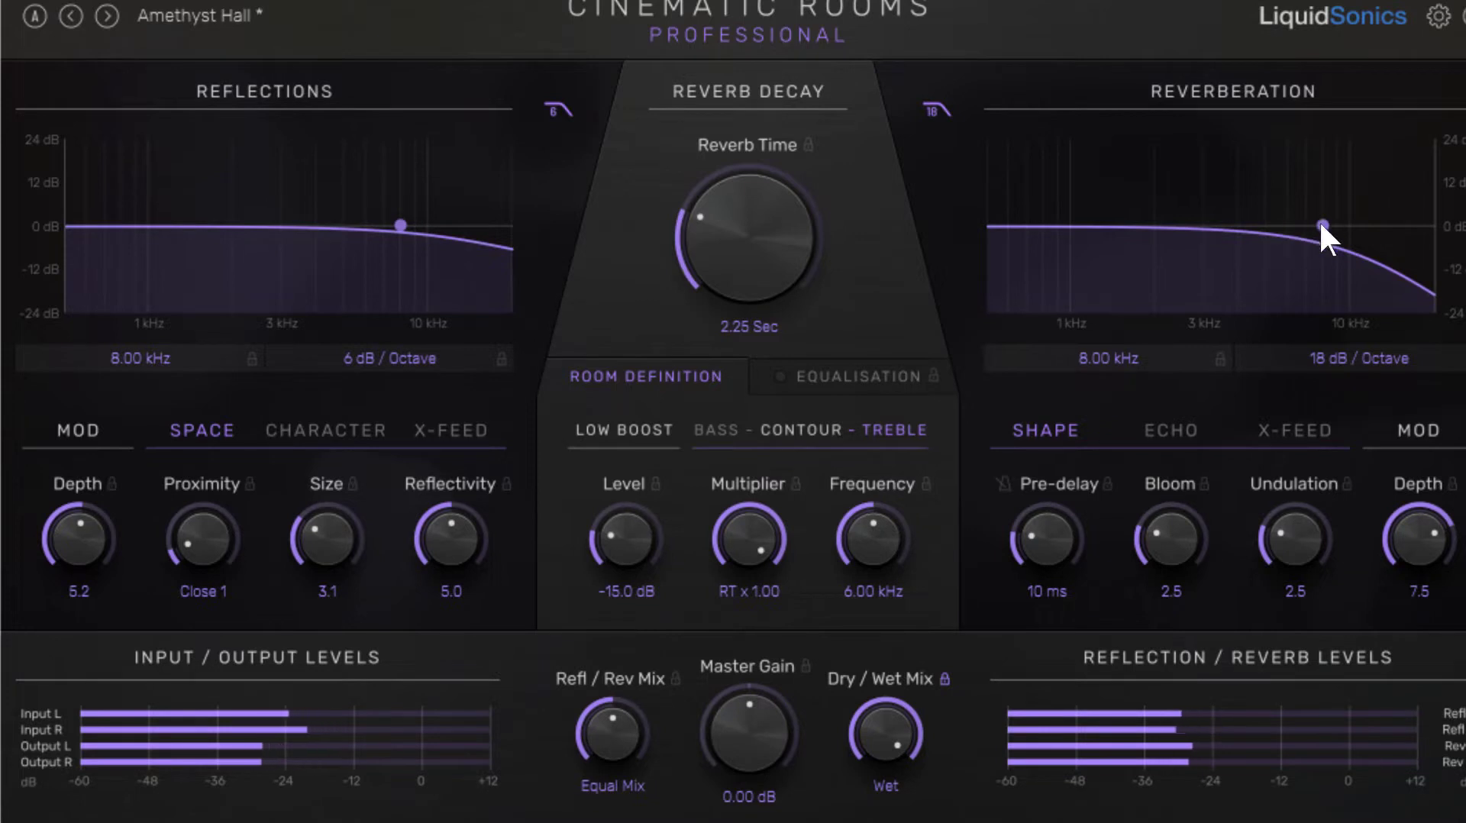
- Set the Reverberation roll-off frequency to 15.0 kHz, its bloom to 0.5 and its pre-delay to Off
drag(1322, 225, 1395, 159)
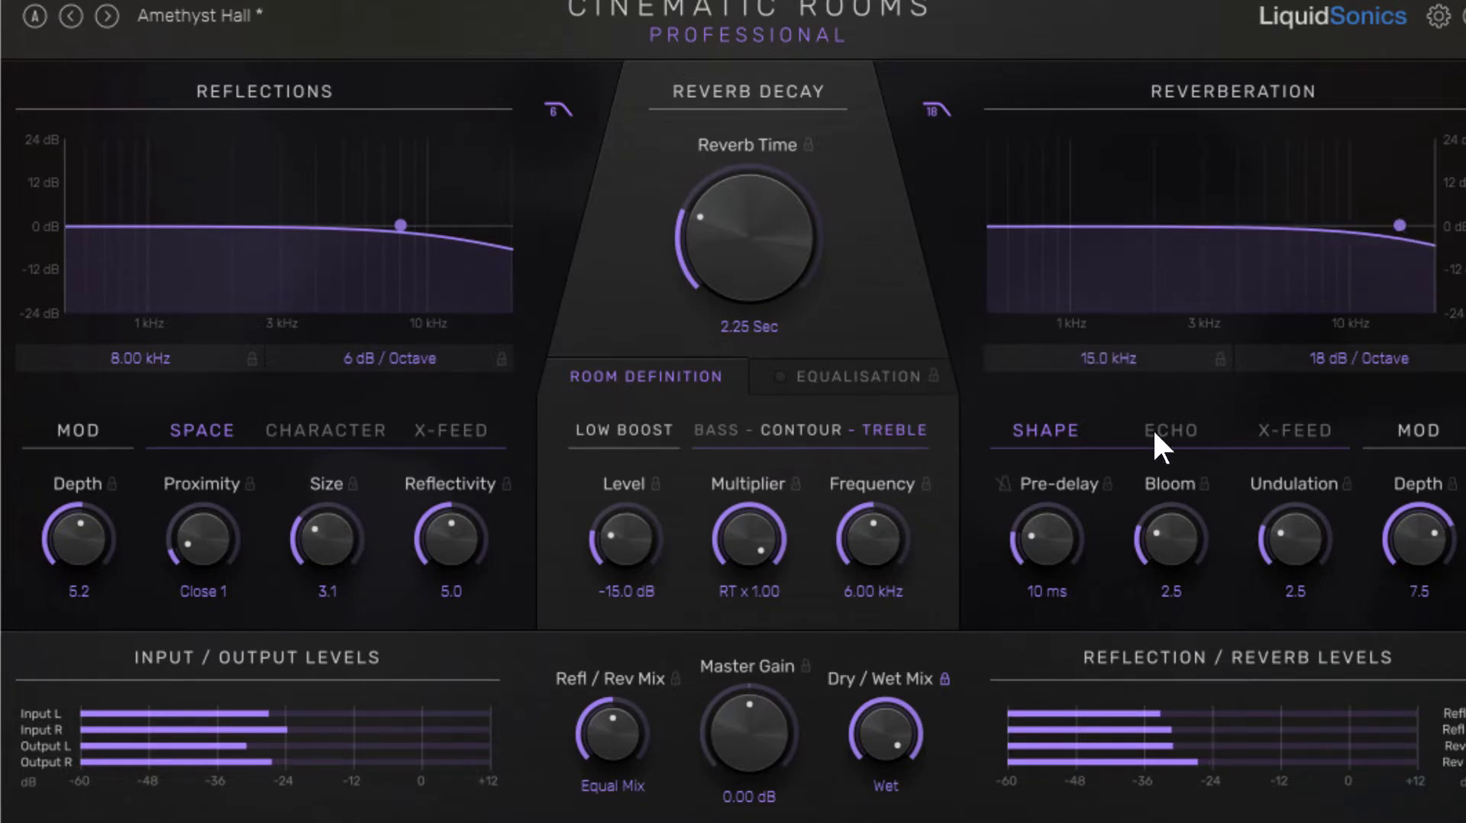
drag(1151, 593, 1152, 575)
drag(1048, 553, 1024, 593)
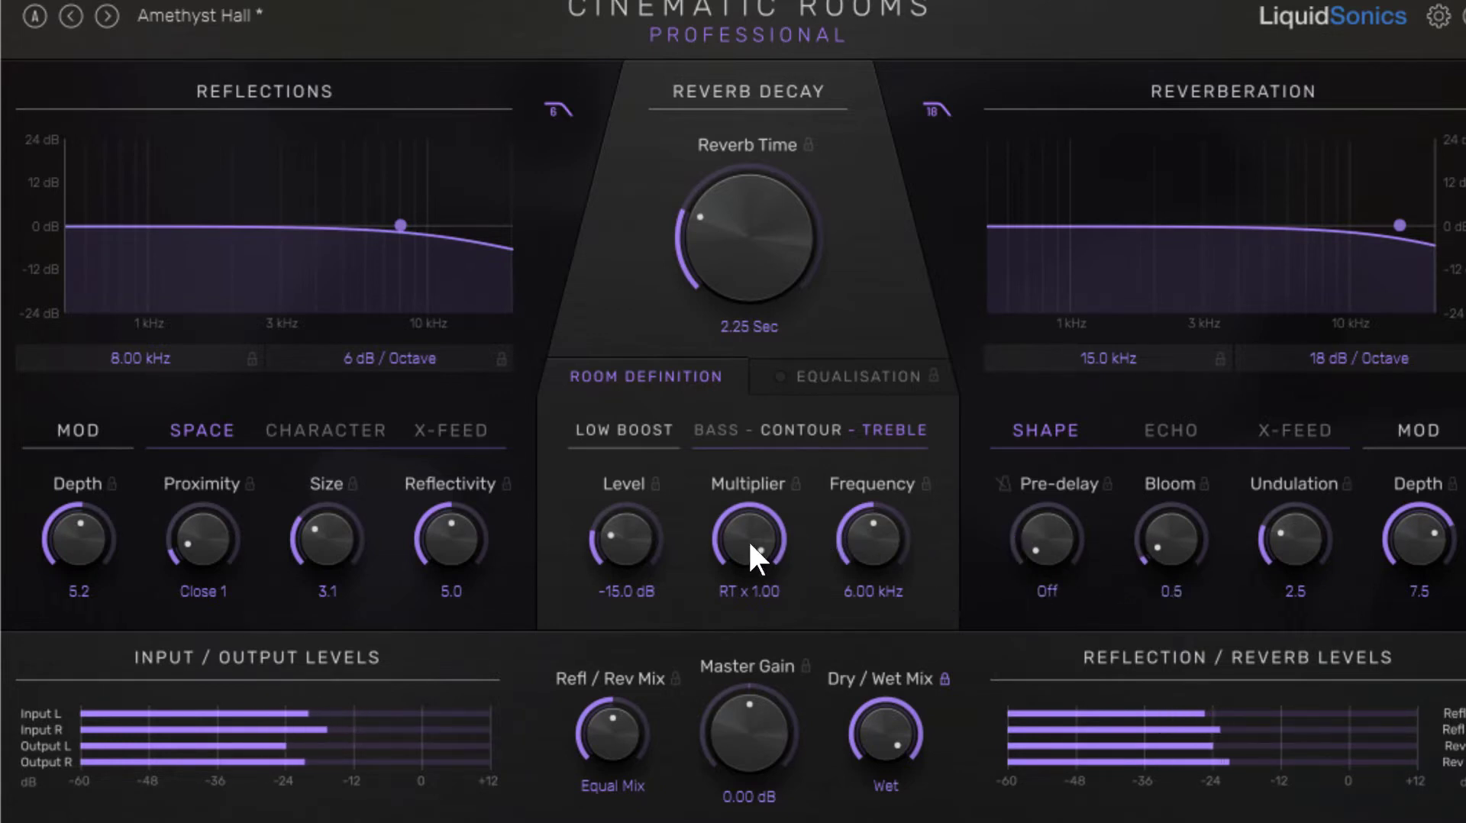
- Set the treble multiplier to RT x 0.85 at 7.19 kHz, the low boost to -8.0 dB and the reflection/reverb mix to -0.8 / 0 dB
drag(732, 572, 731, 581)
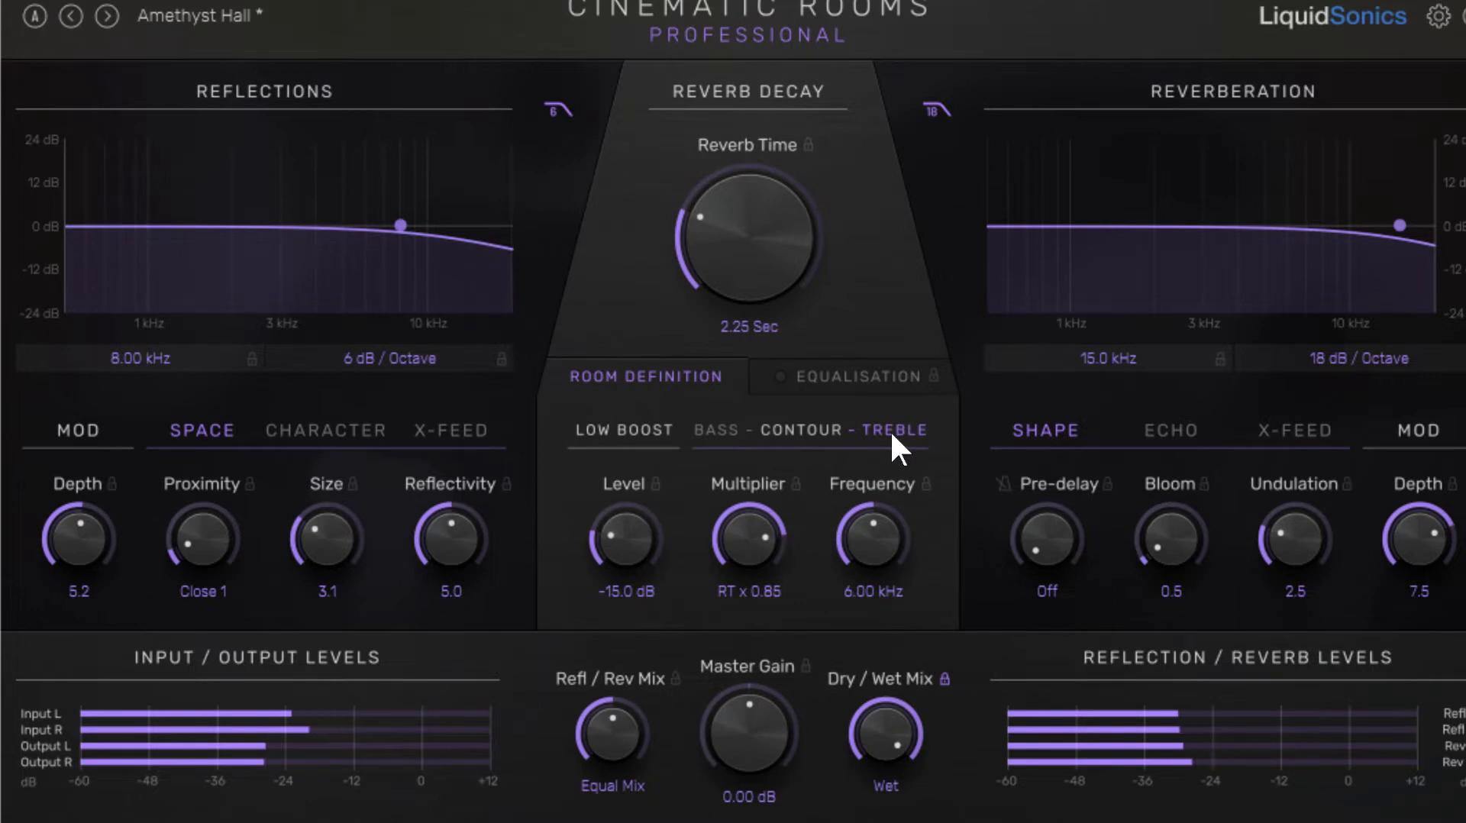
drag(859, 553, 872, 532)
drag(612, 539, 658, 491)
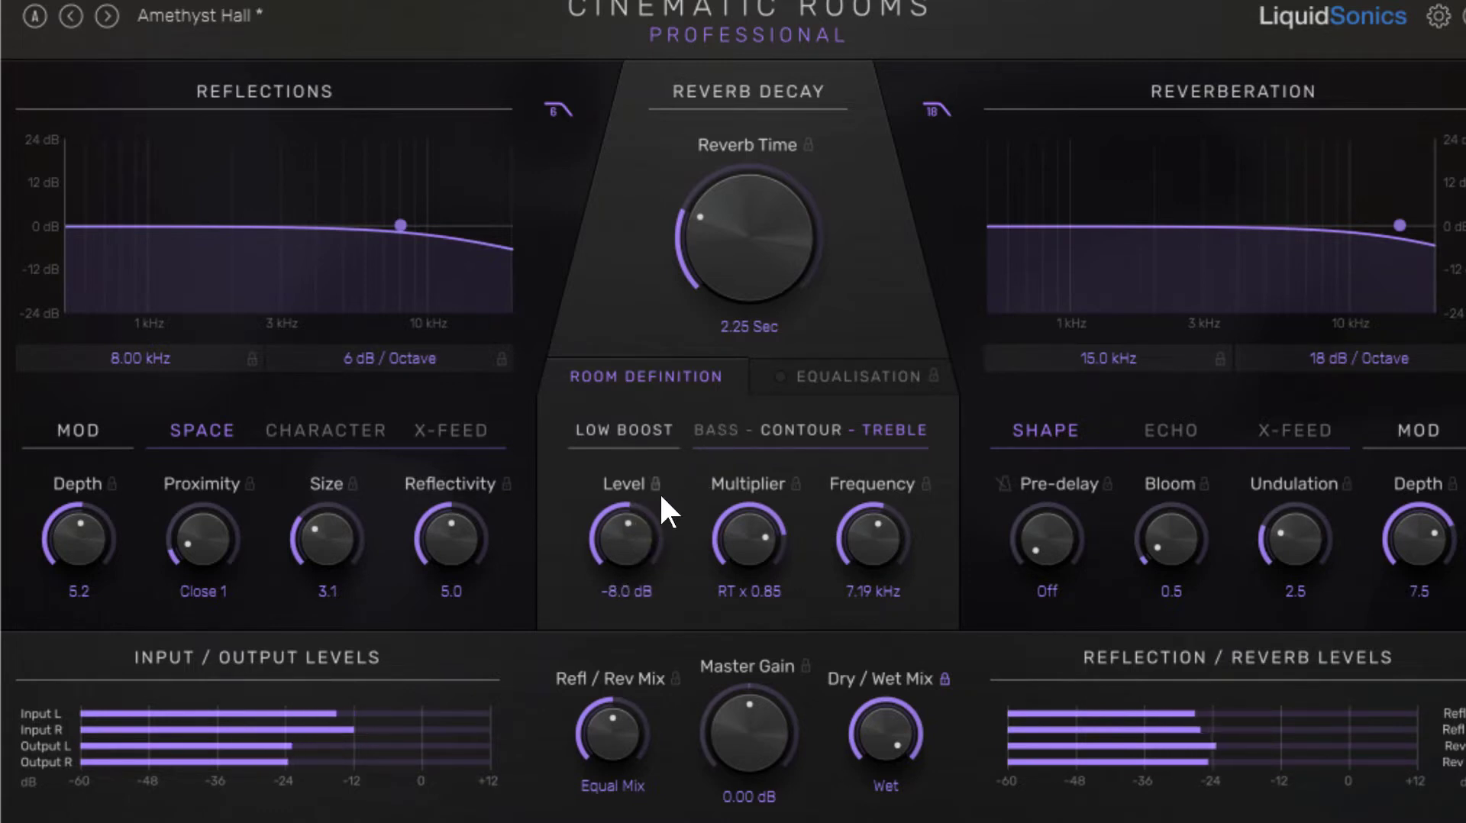
mouse_move(602, 747)
mouse_down()
mouse_move(586, 791)
mouse_move(690, 640)
mouse_move(614, 746)
mouse_up()
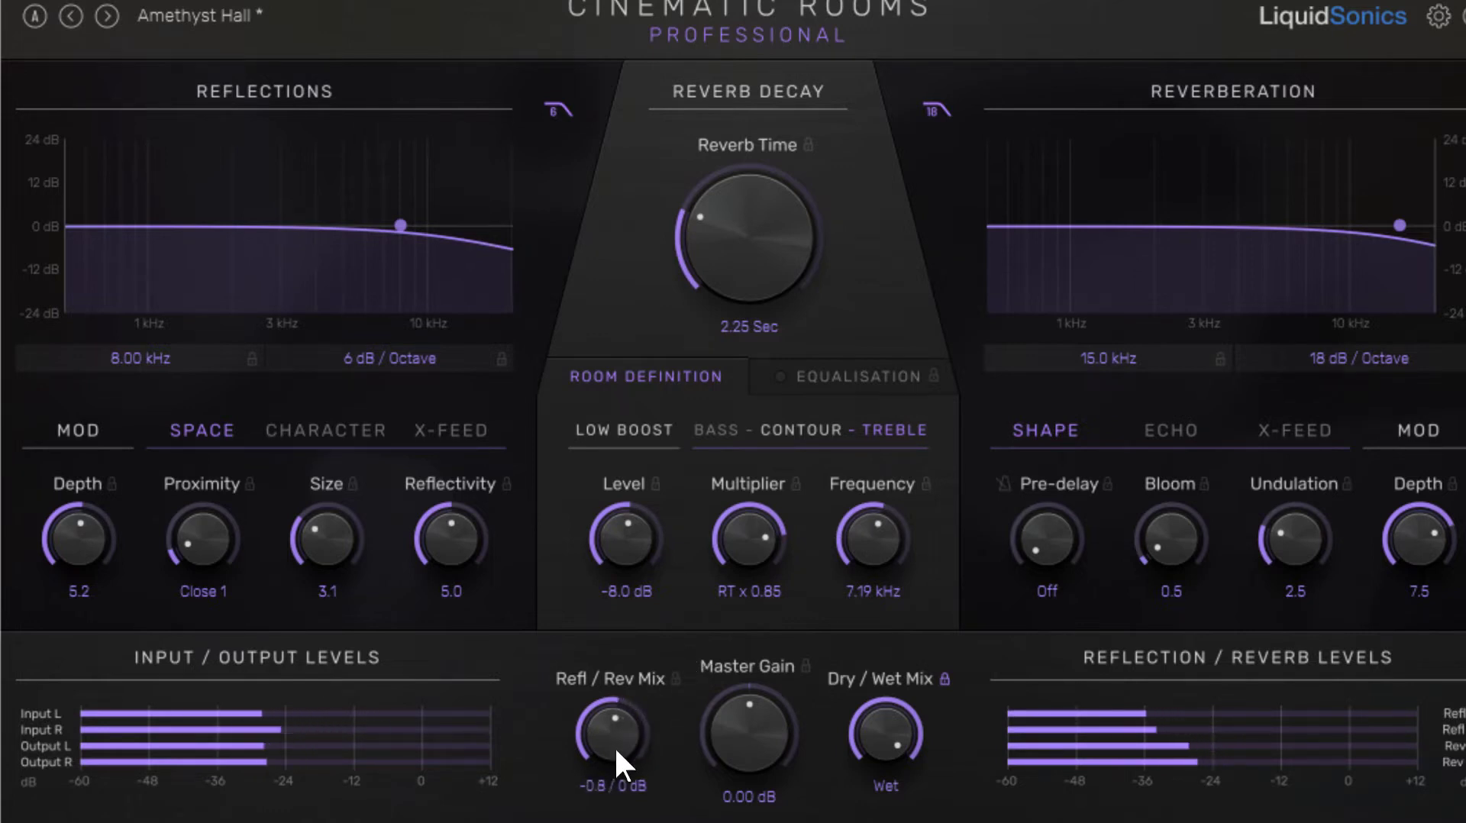
- Set the Reflections reflectivity to 2.3, diffusion to 3.2 and width to 5.6
drag(426, 556, 438, 599)
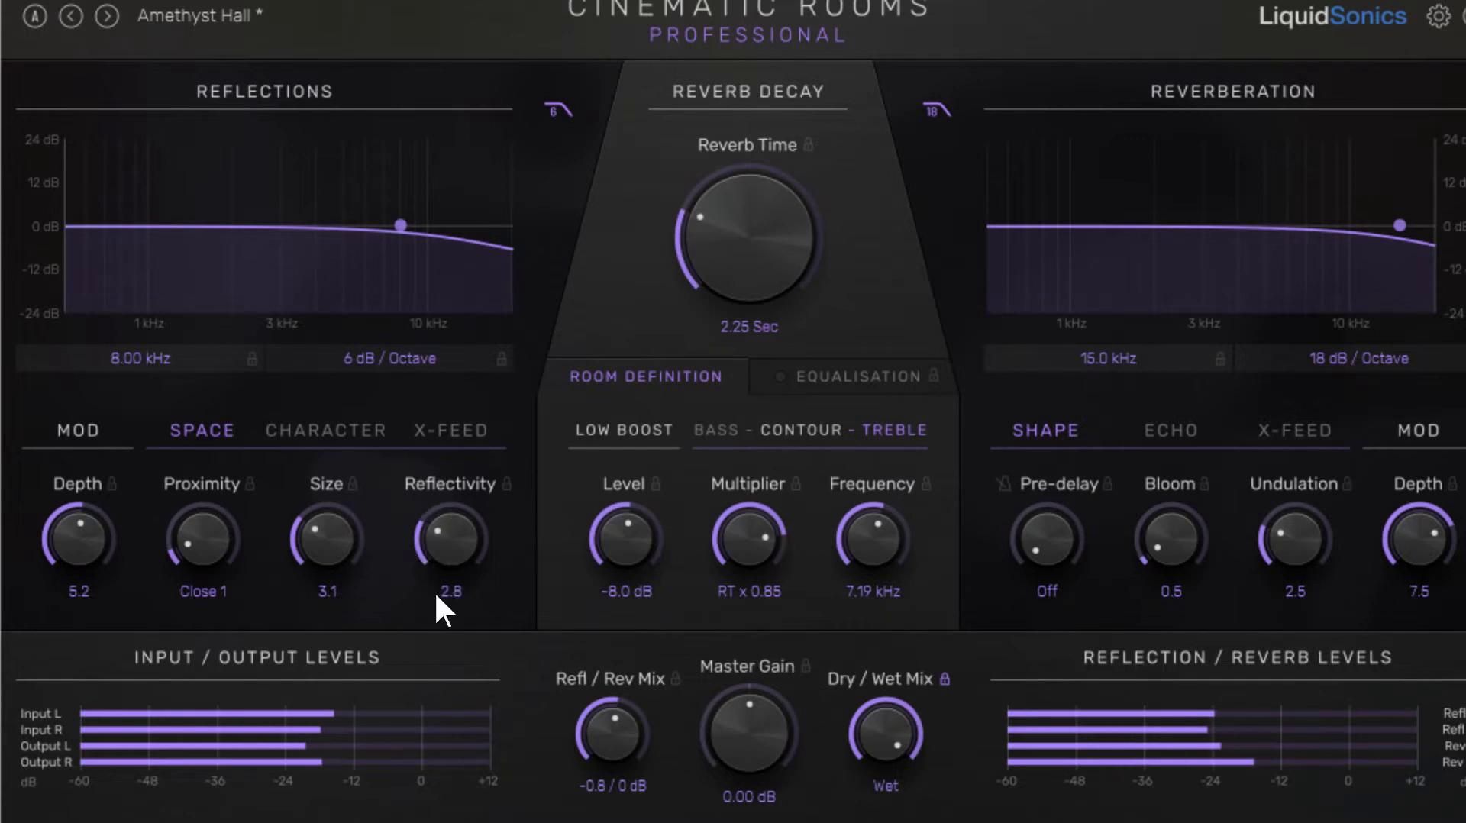
click(344, 440)
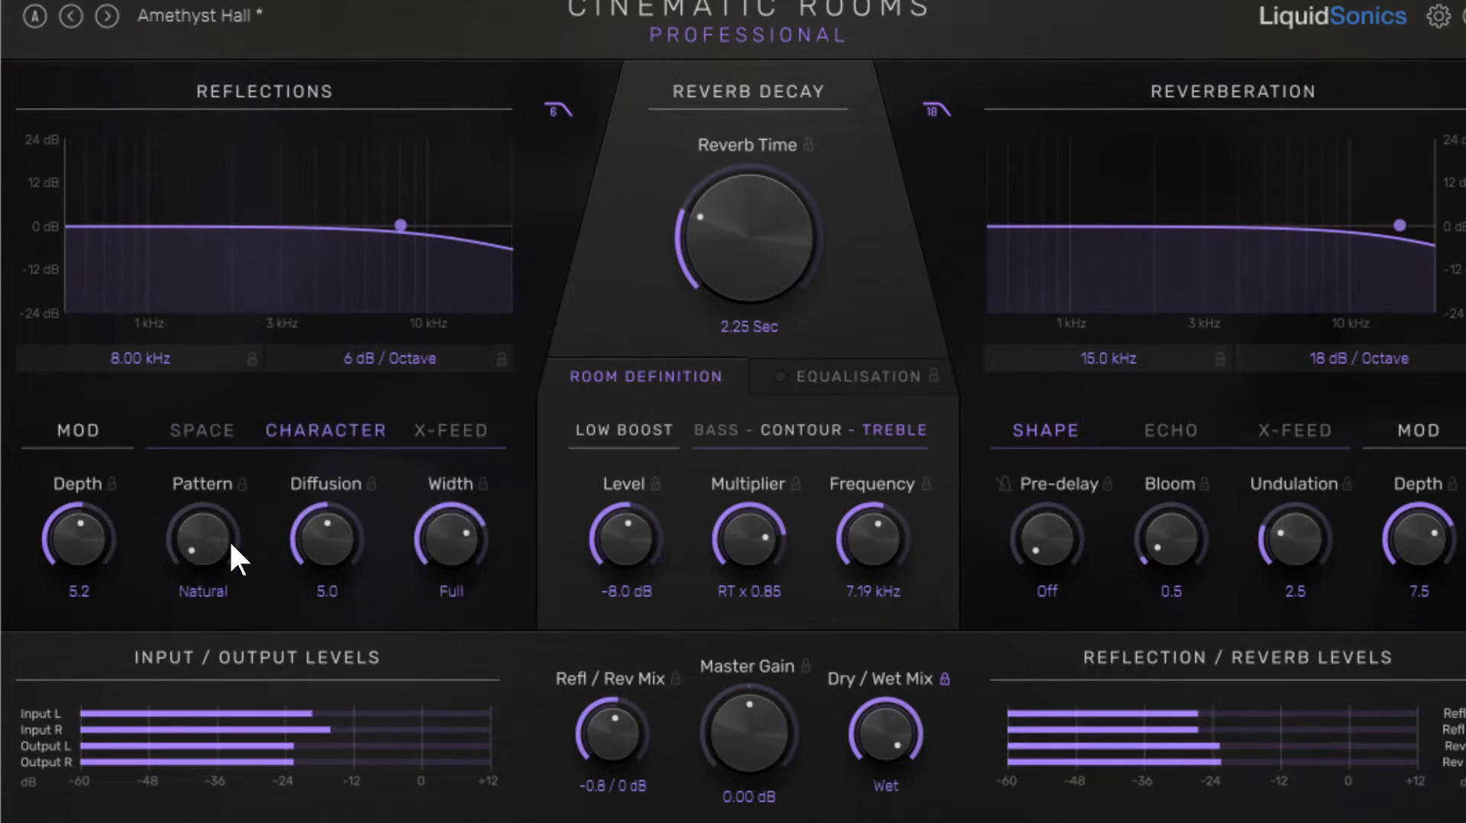
drag(346, 530, 314, 593)
mouse_move(452, 533)
mouse_down()
mouse_move(511, 463)
mouse_move(440, 552)
mouse_up()
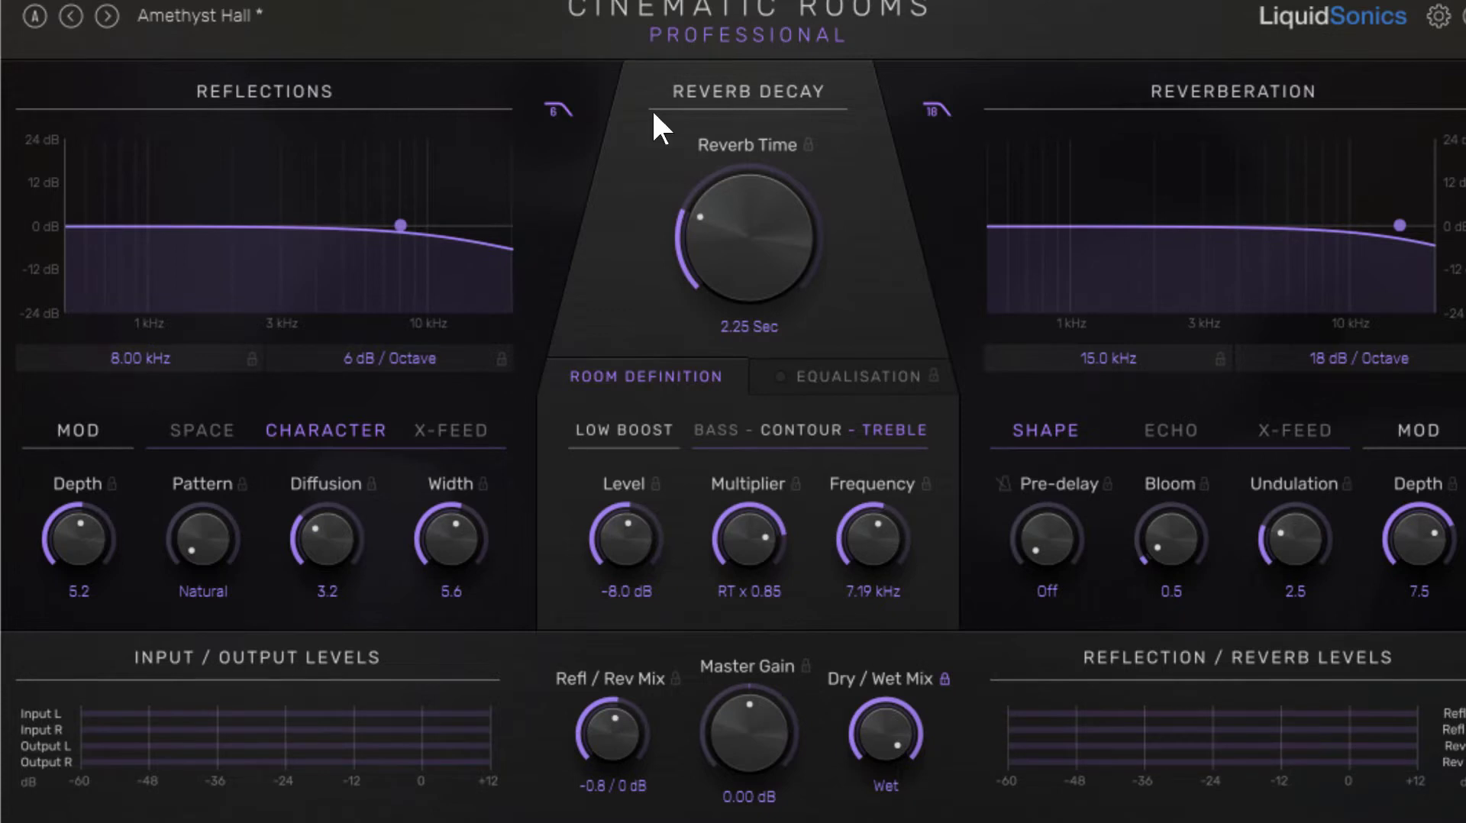
- Change the Reverberation roll-off slope to 12 dB / Octave and lower the Reflections roll-off frequency to 5.91 kHz
click(932, 109)
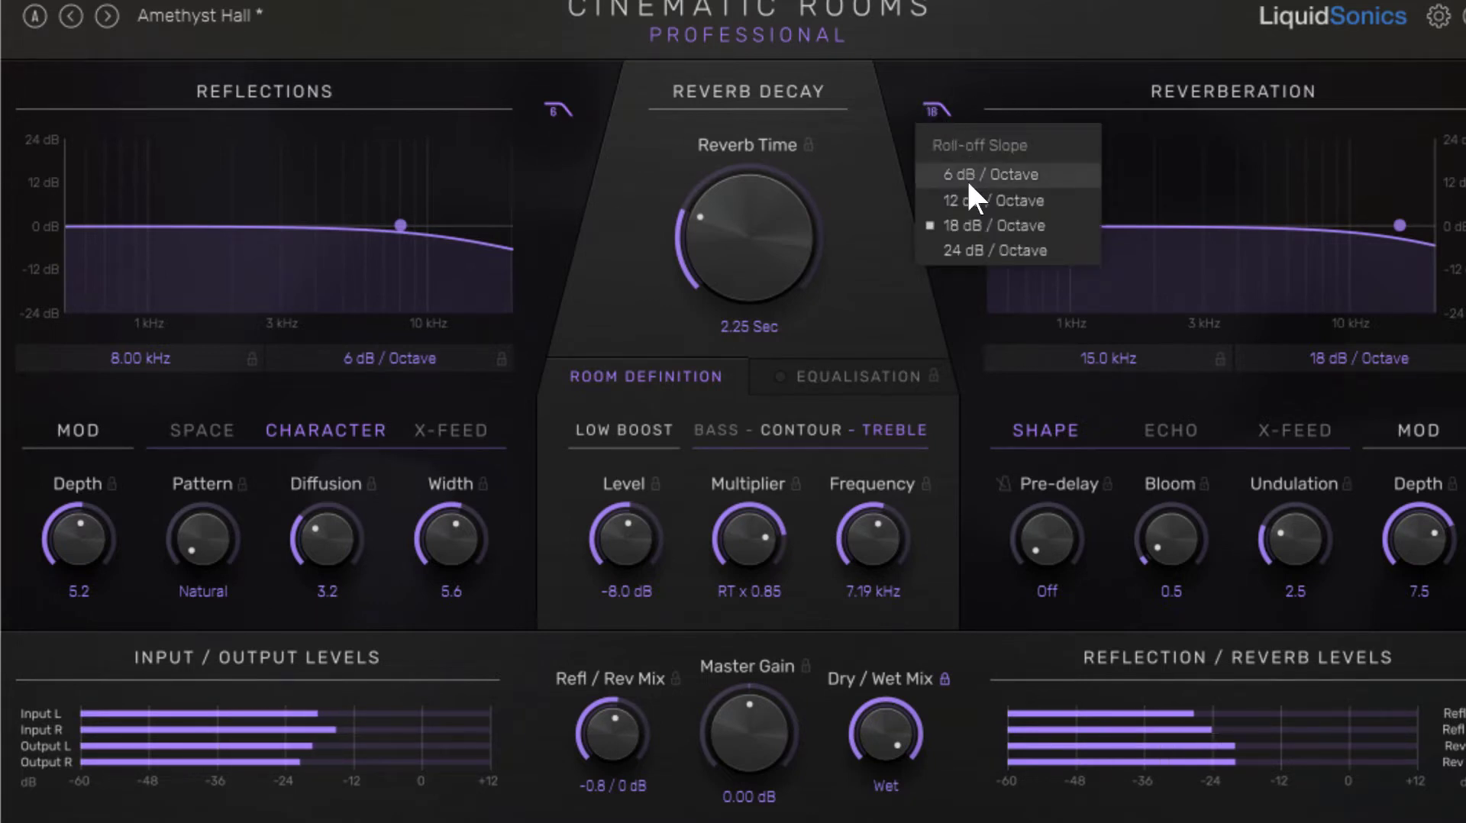
click(961, 201)
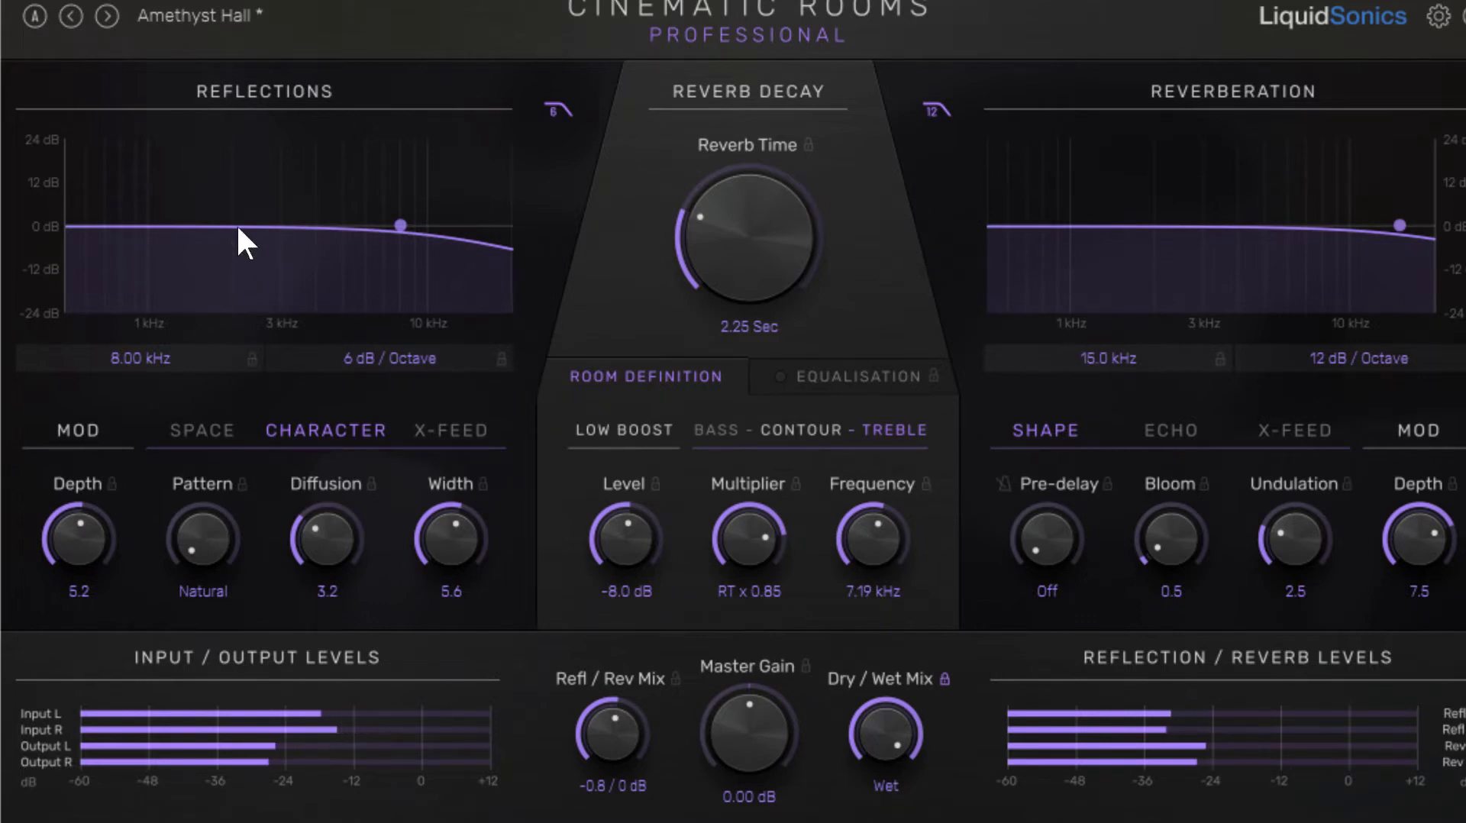
drag(398, 225, 360, 222)
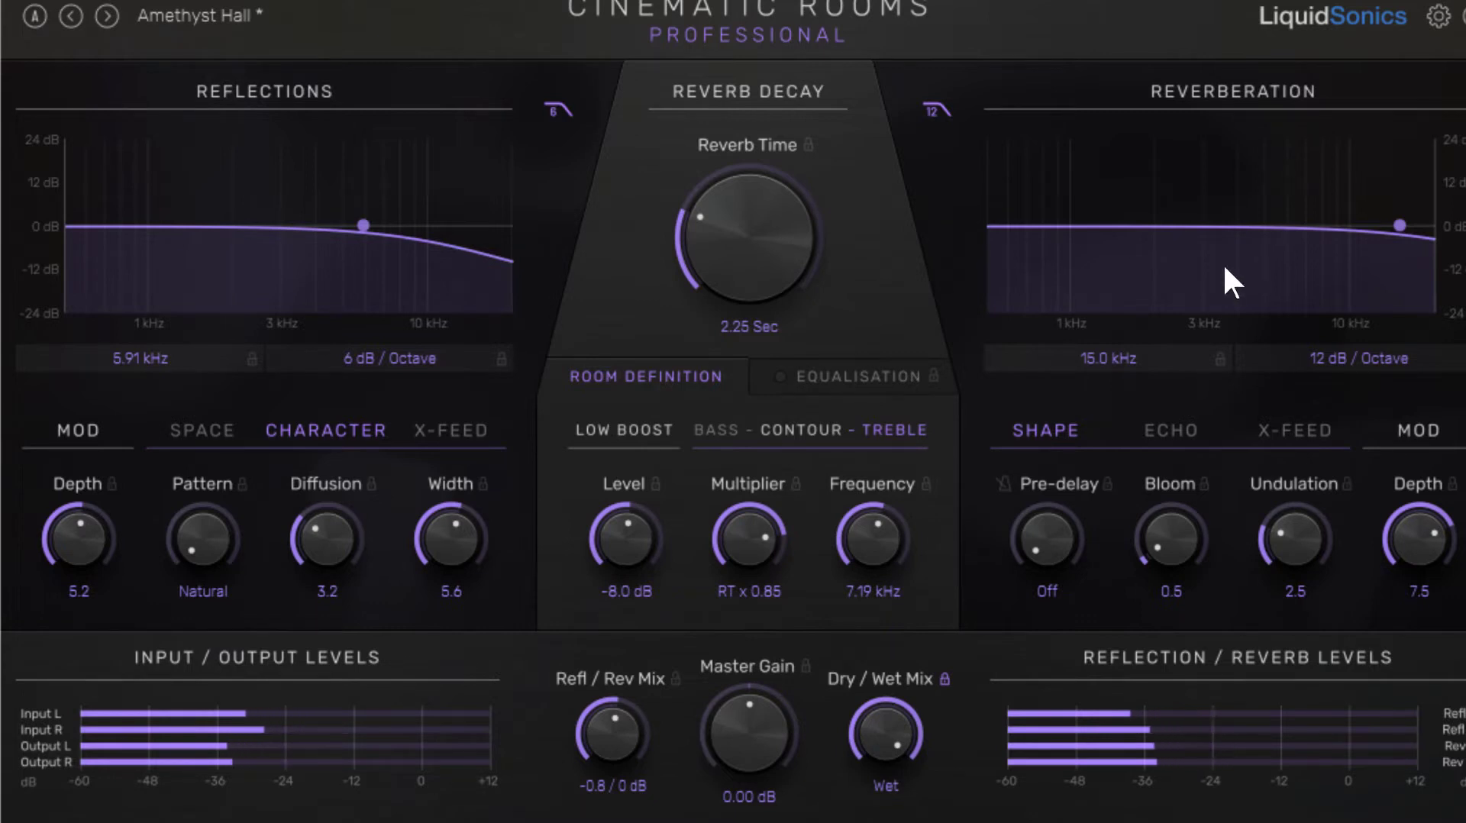
- Set the Reverberation modulation depth to Low and the echo rolloff to 15.7 kHz
click(1184, 440)
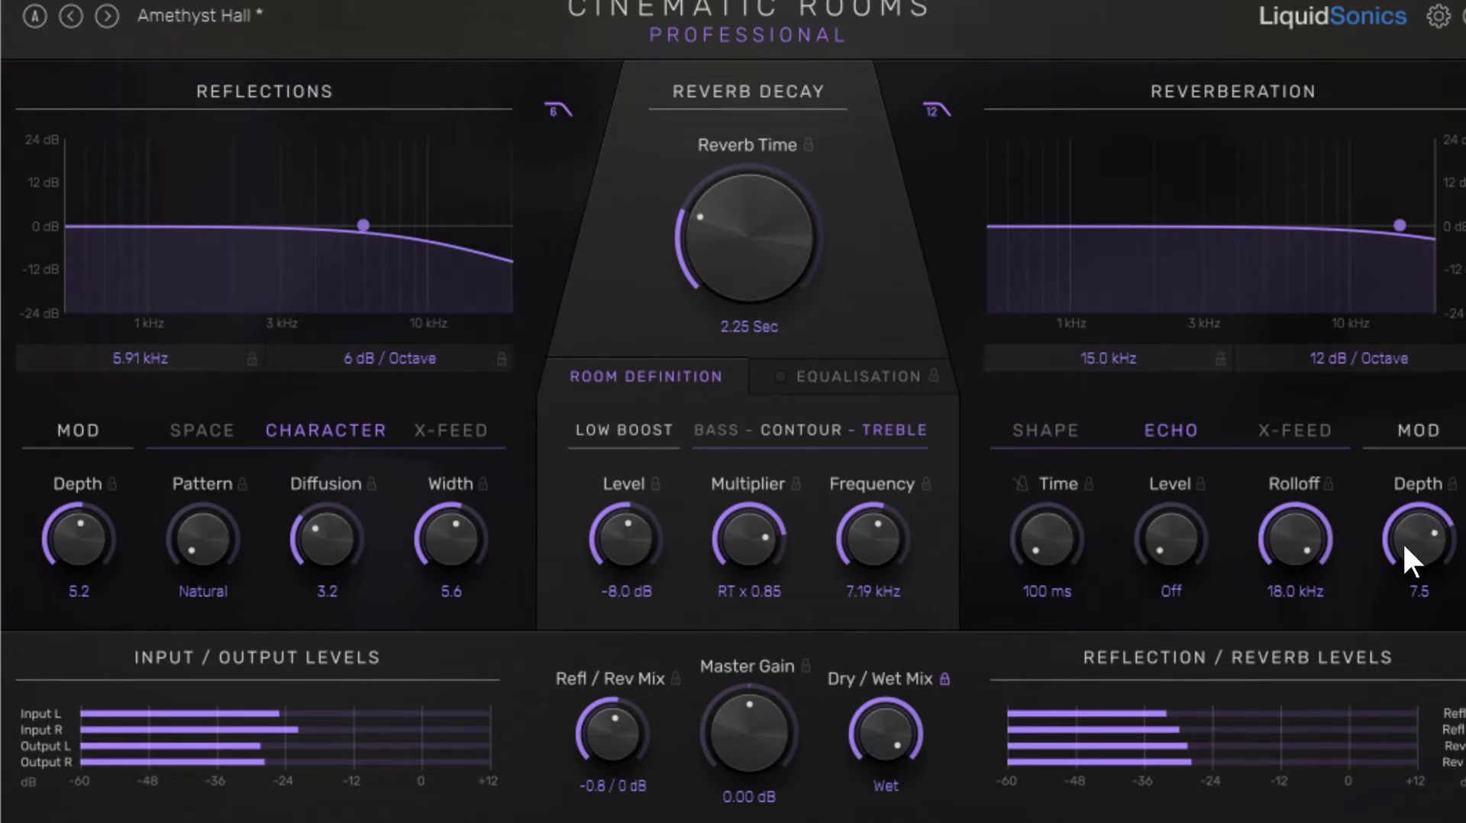
drag(1410, 535, 1317, 674)
drag(1313, 538, 1281, 553)
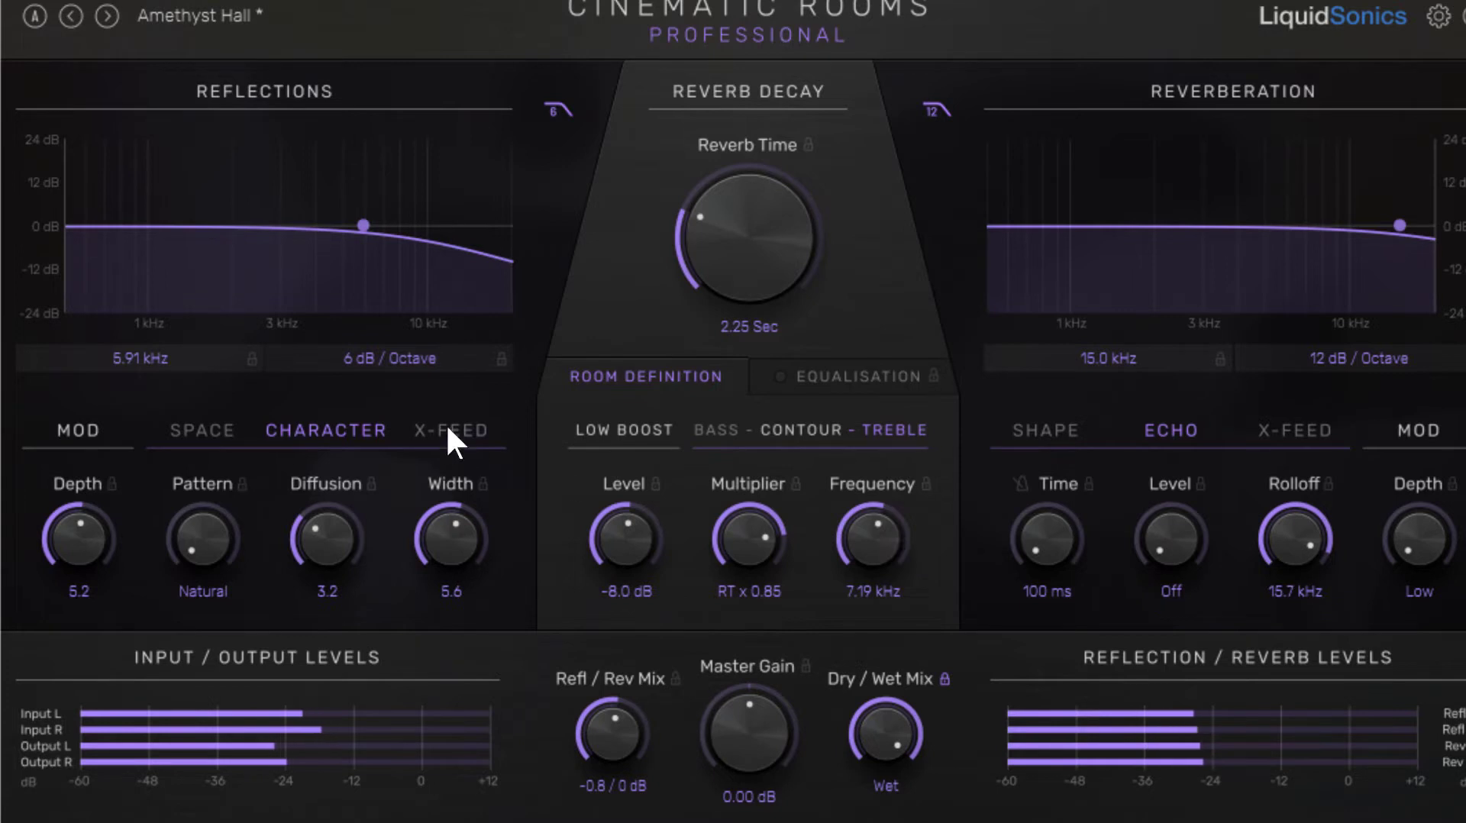
- Set the Reflections cross-feed level to -8.0 dB and the Reflections size to 1.5
click(466, 438)
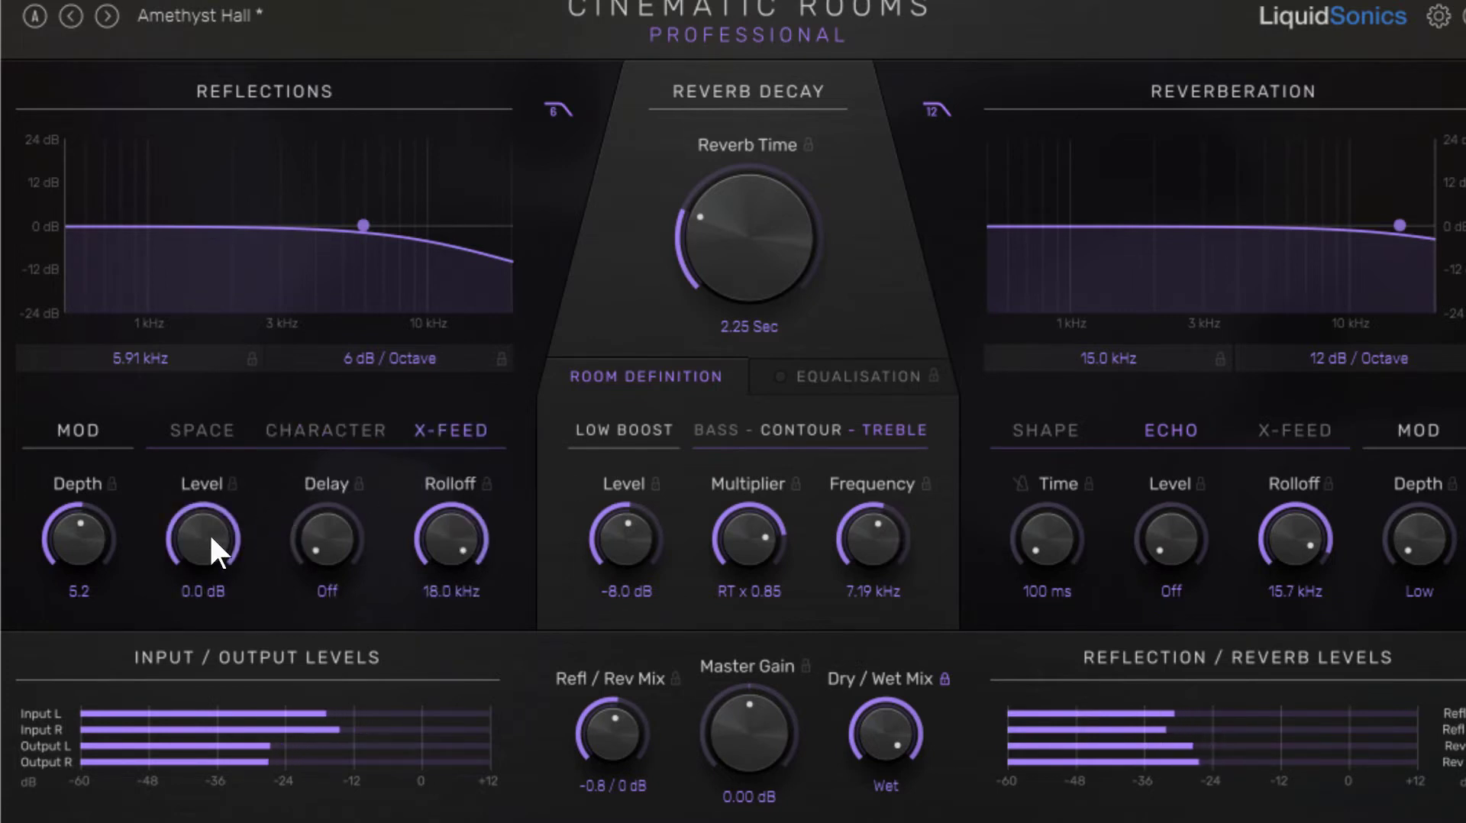
drag(195, 562, 161, 611)
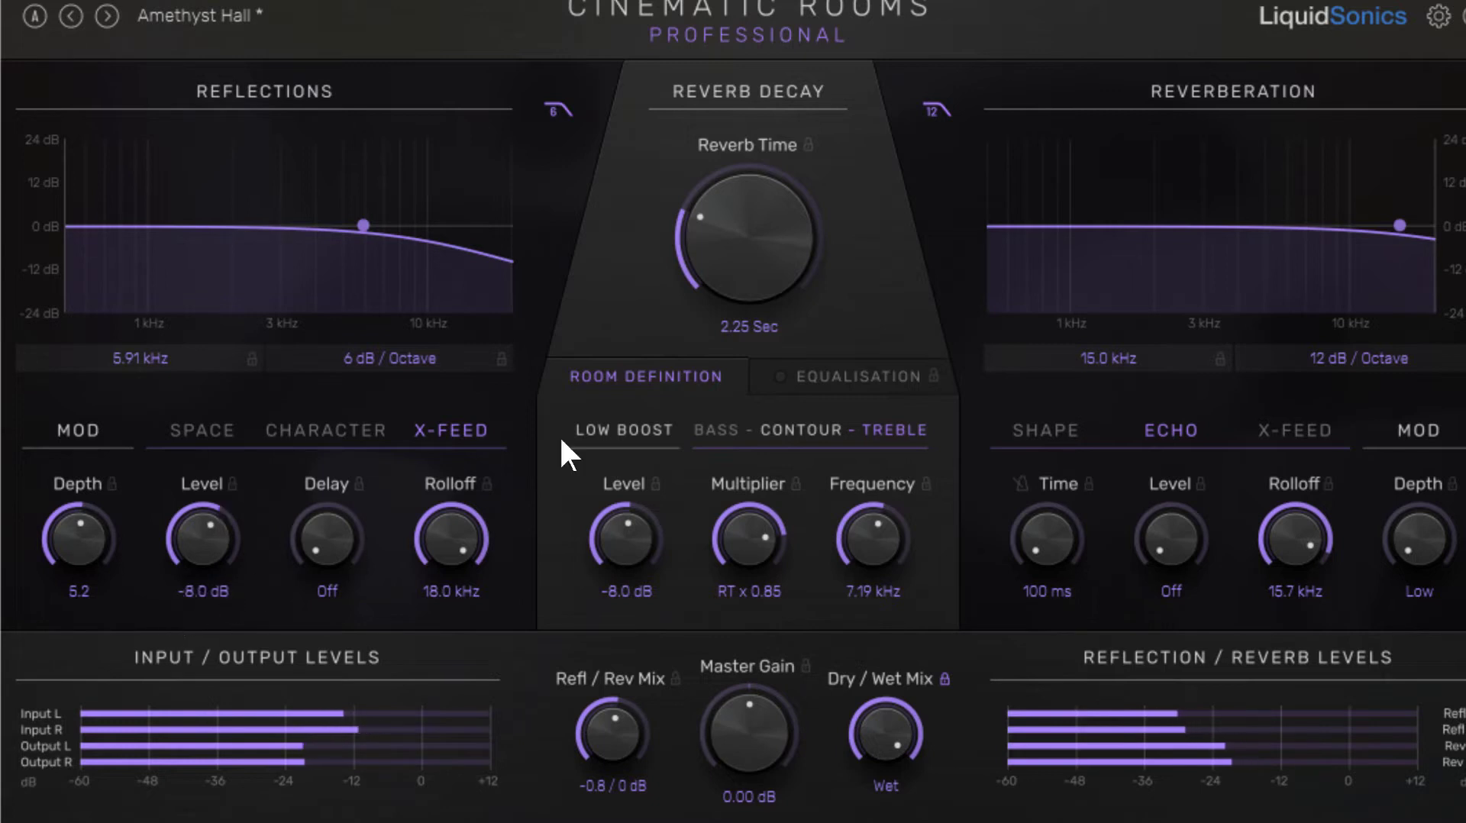
click(221, 429)
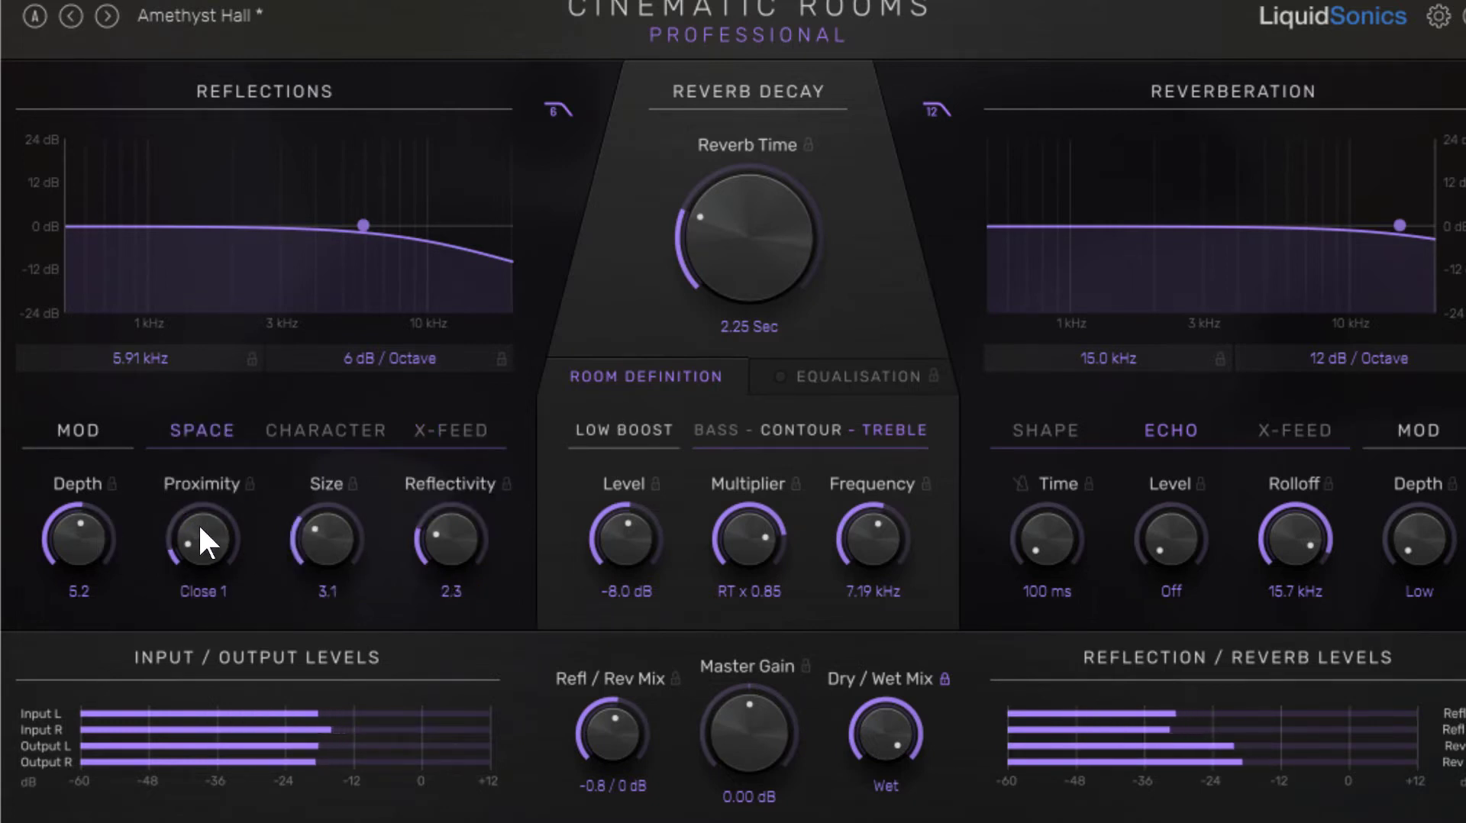
drag(346, 511, 327, 540)
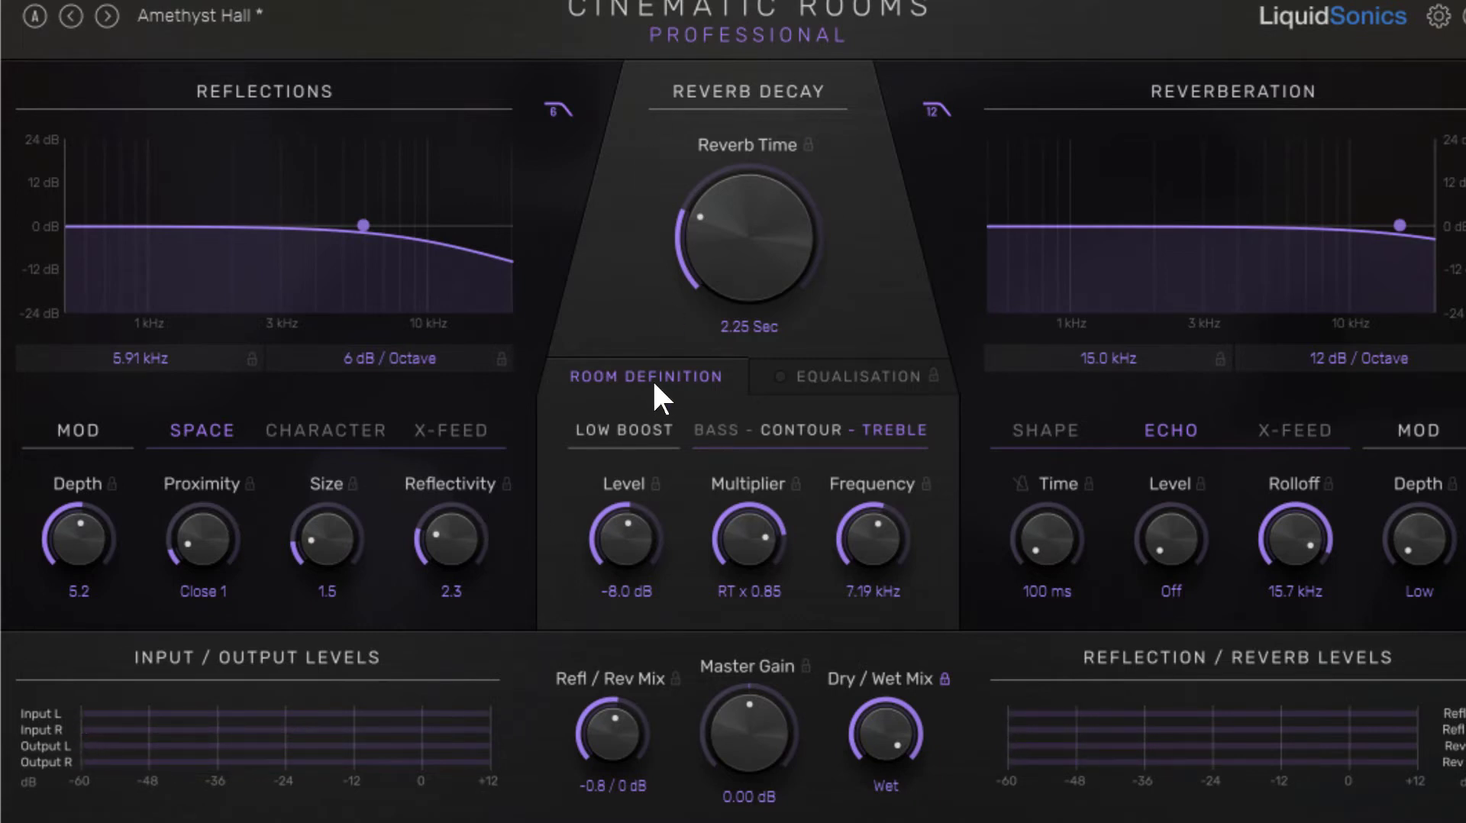
- Lower the treble multiplier to RT x 0.77 and bring the reflection/reverb mix to 0 / -0.0 dB
drag(750, 524, 743, 544)
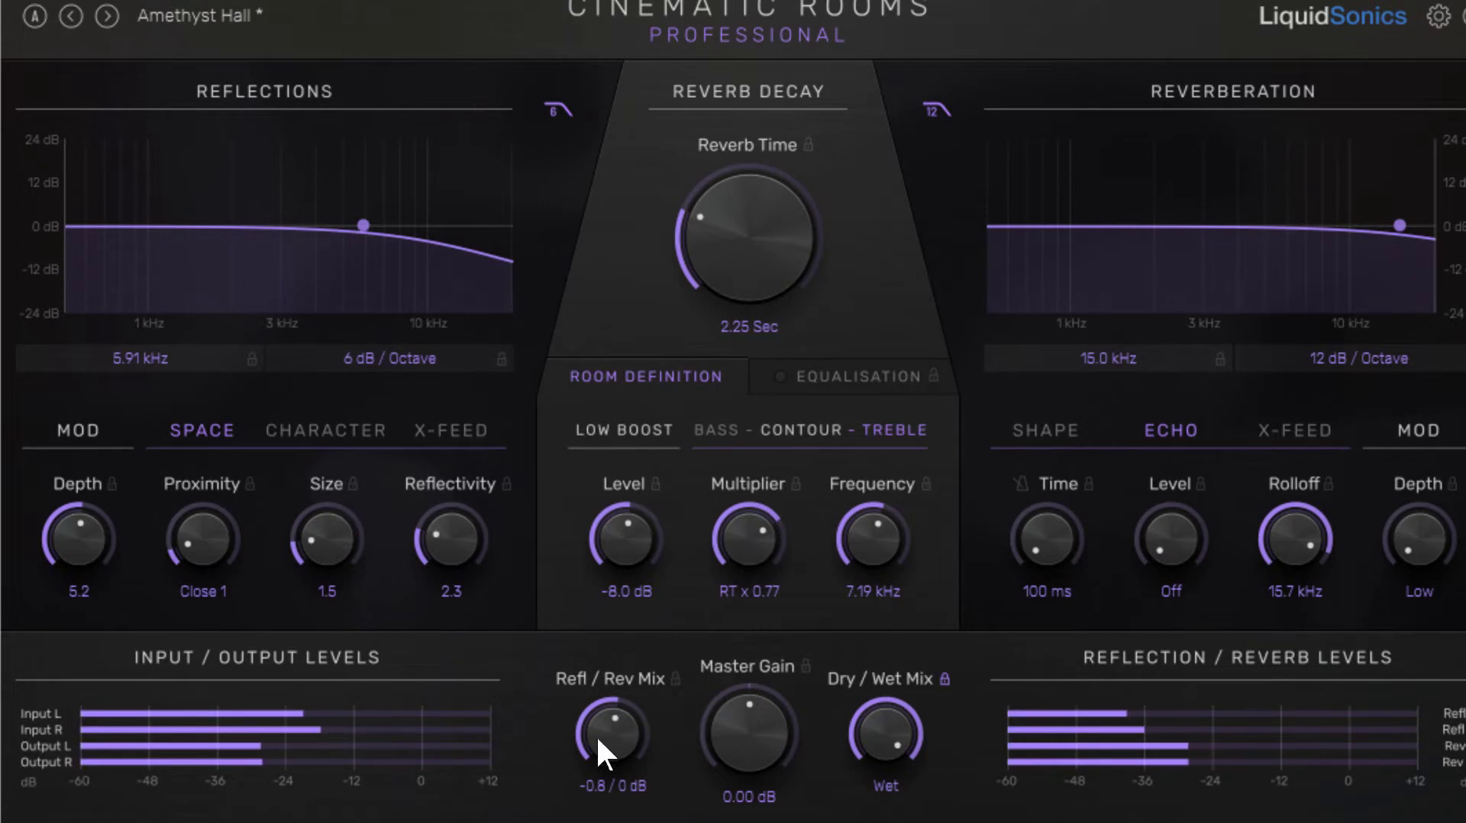
drag(582, 758, 581, 727)
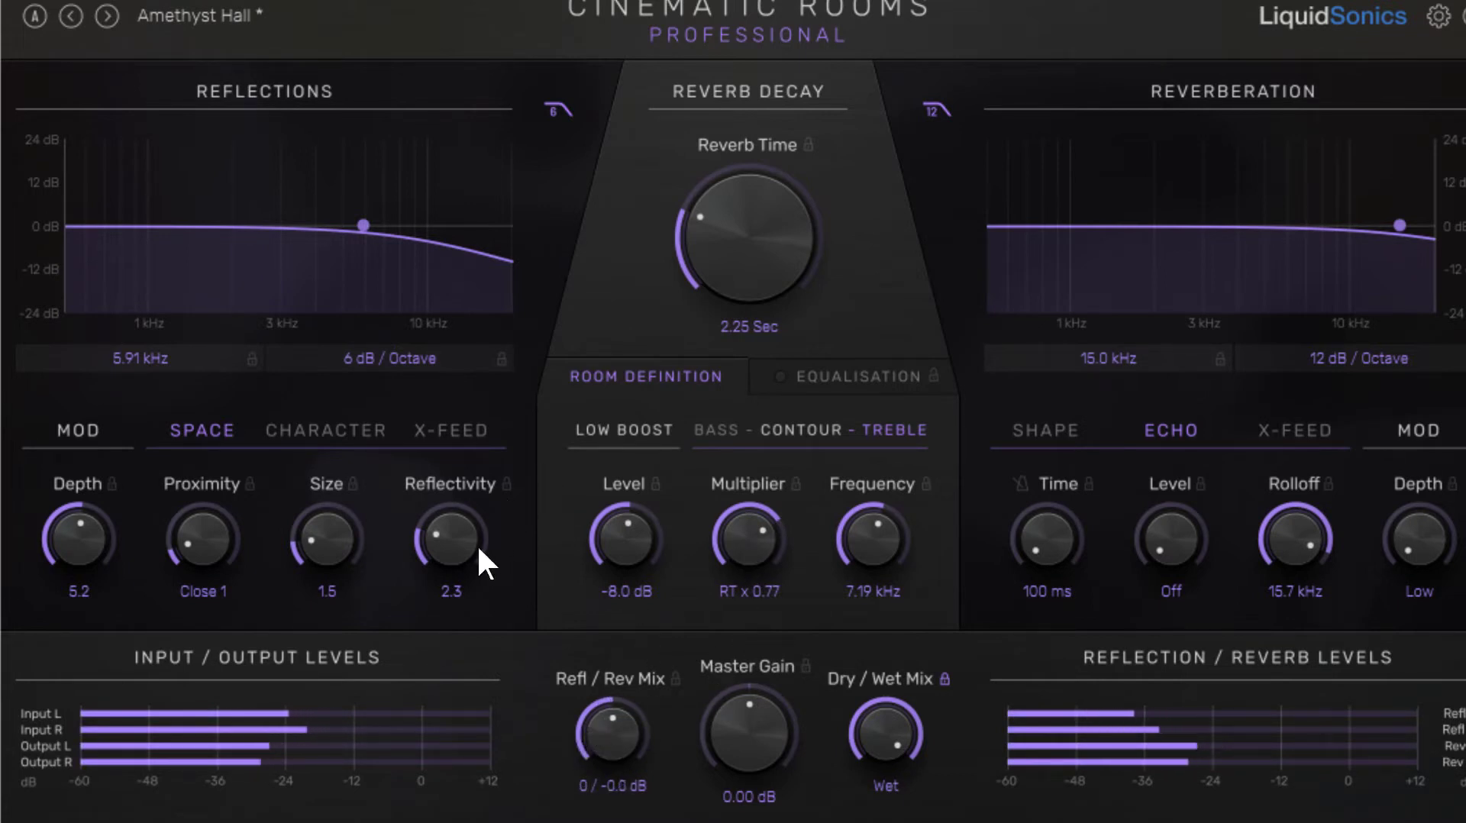
- Reduce the Reflections reflectivity to 1.1 and the size to Small
drag(478, 547, 442, 549)
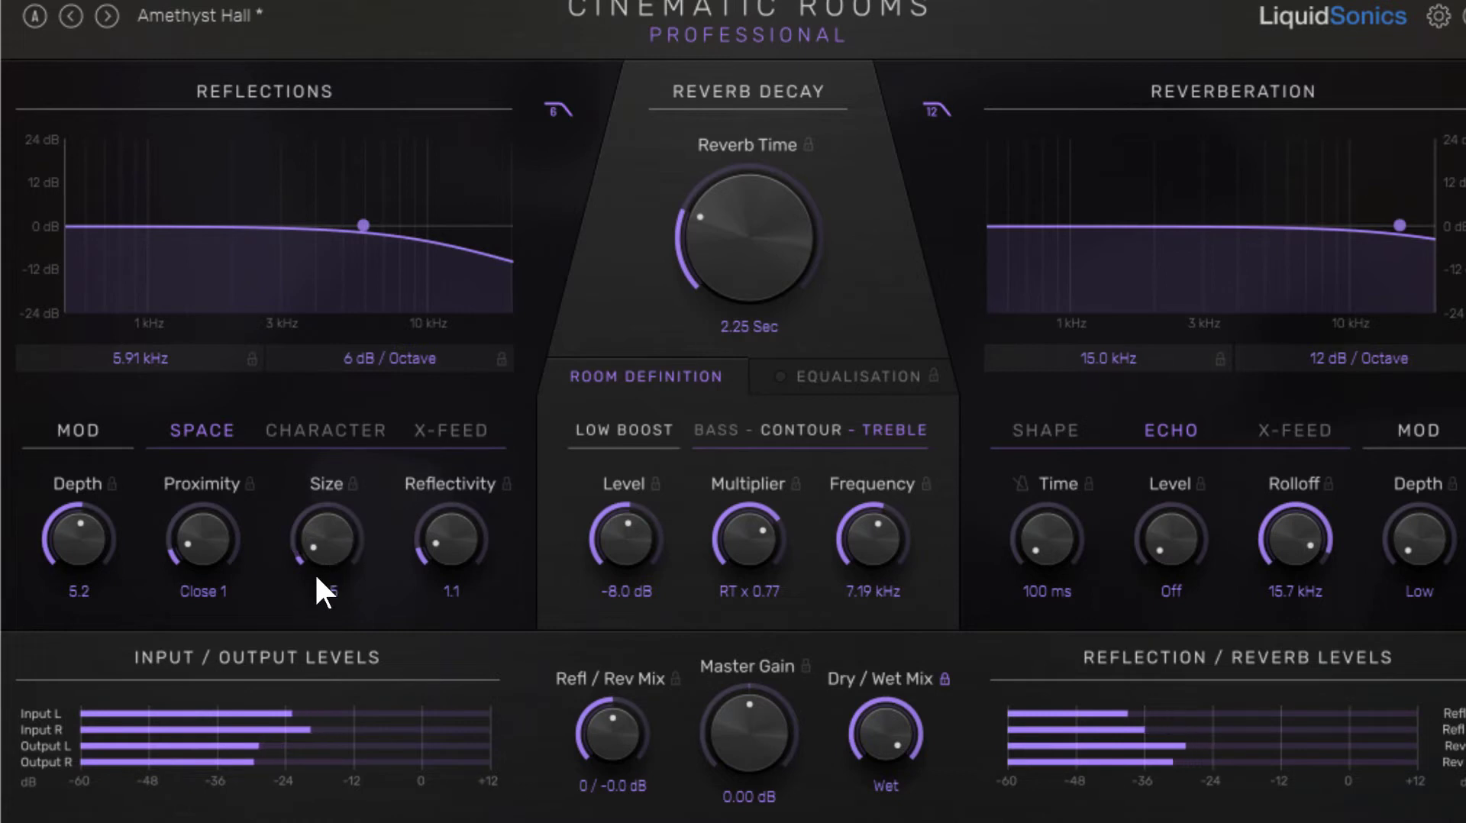
drag(316, 576, 305, 596)
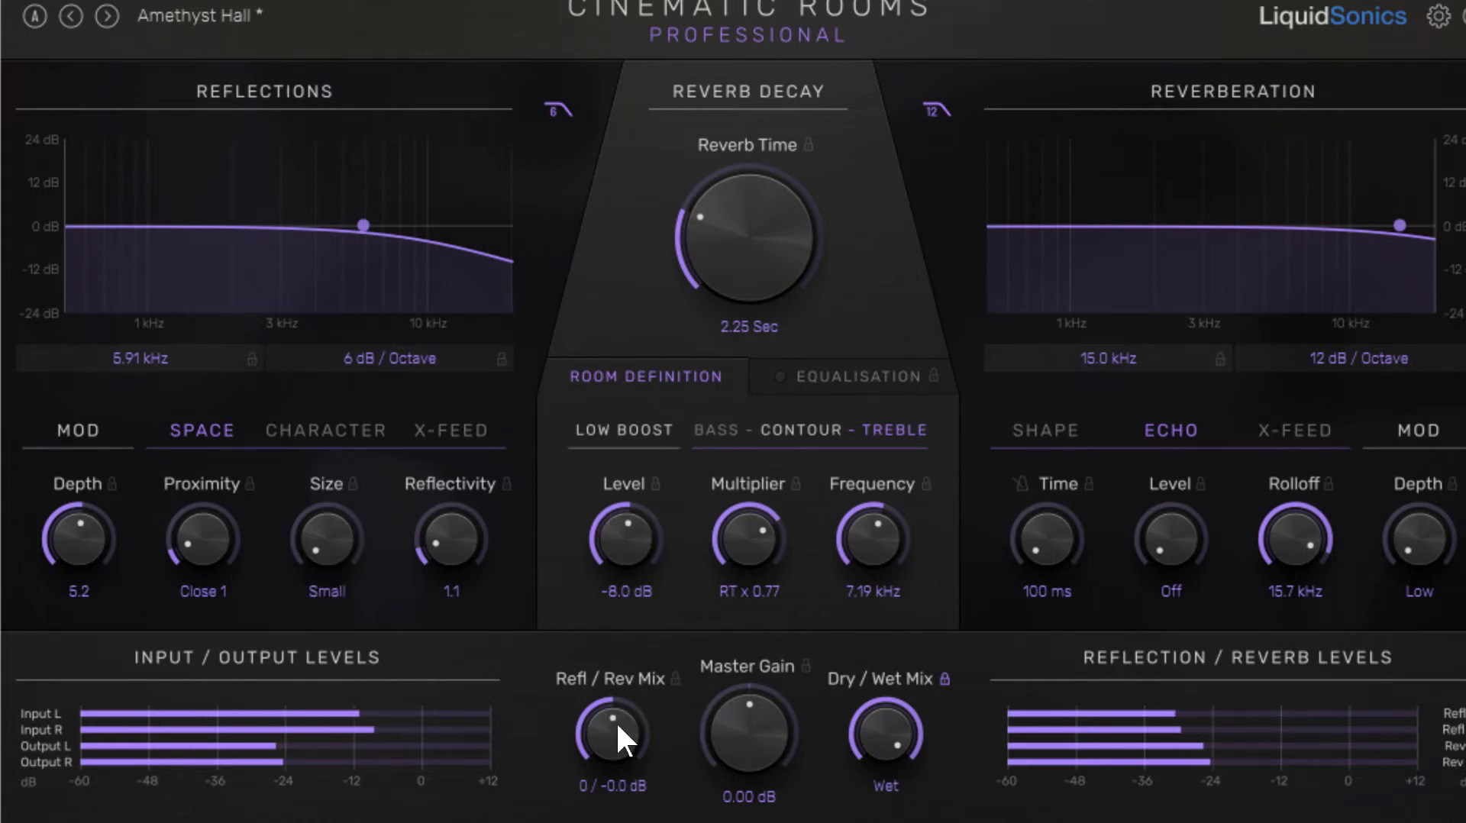
- Shorten the reverb time to 0.83 Sec and set the reflection/reverb mix to -1.7 / 0 dB
drag(619, 728, 586, 756)
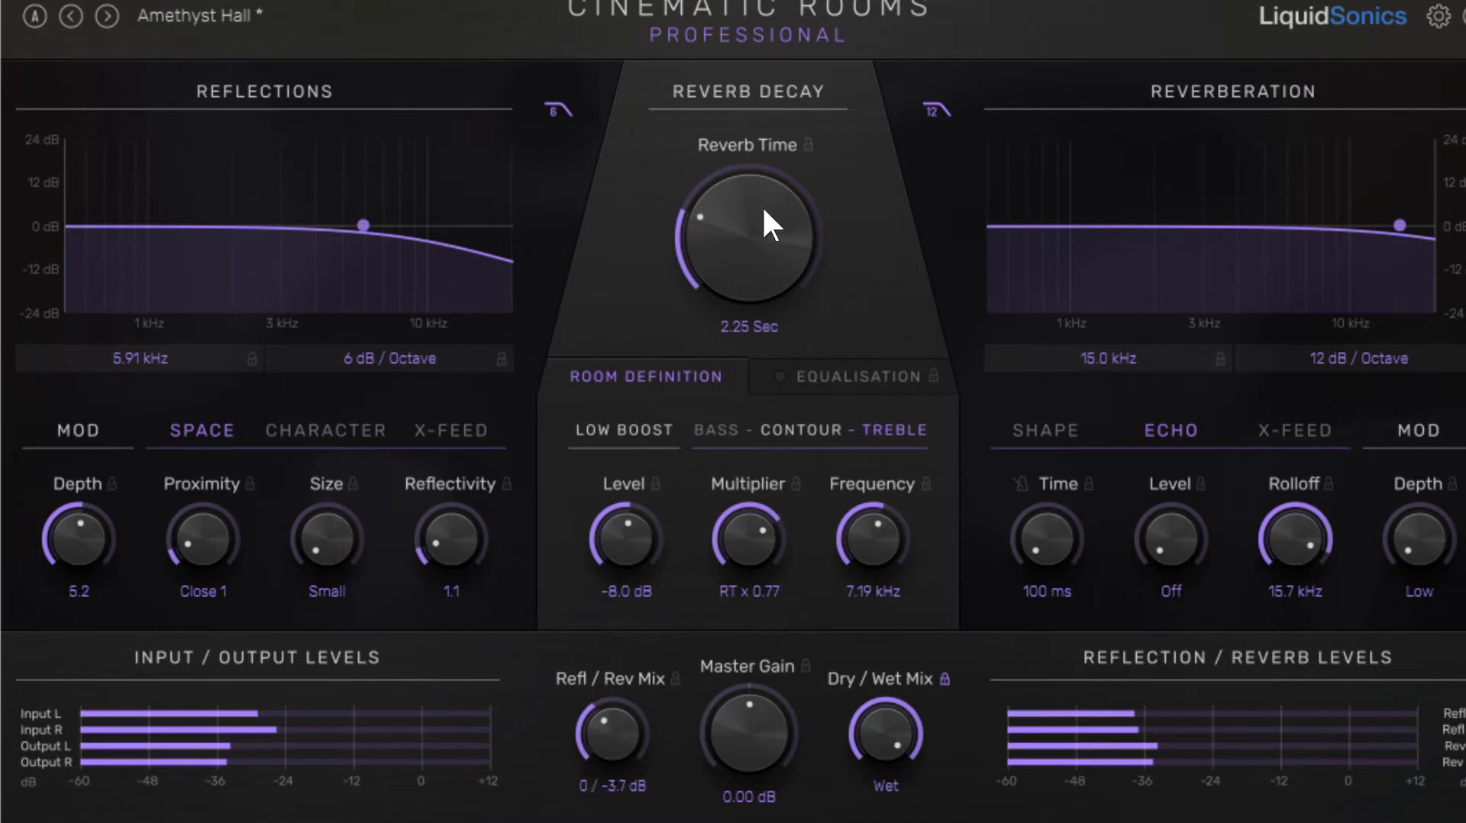
drag(764, 210, 721, 249)
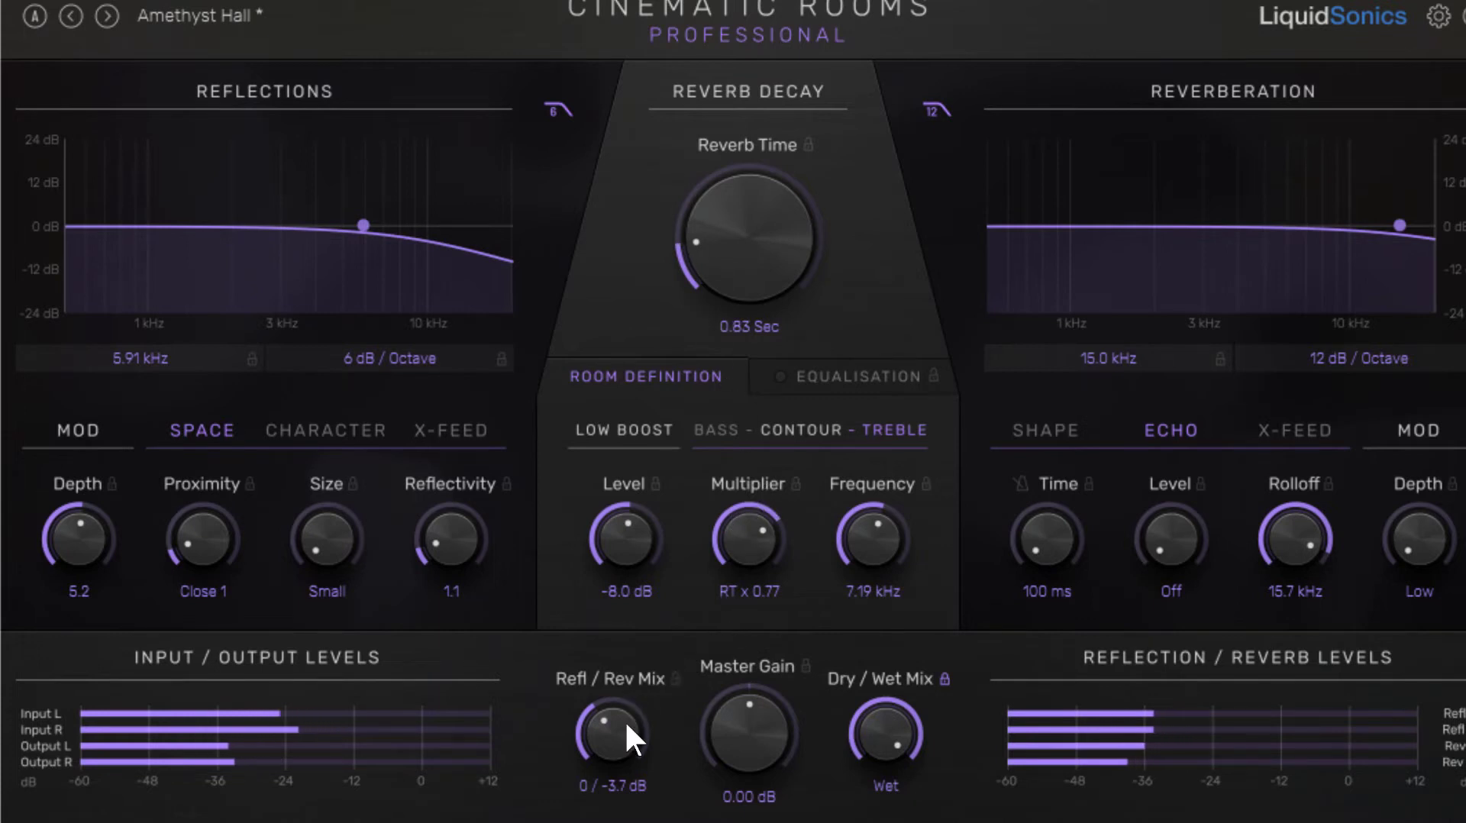
mouse_move(625, 720)
mouse_down()
mouse_move(695, 641)
mouse_move(643, 703)
mouse_up()
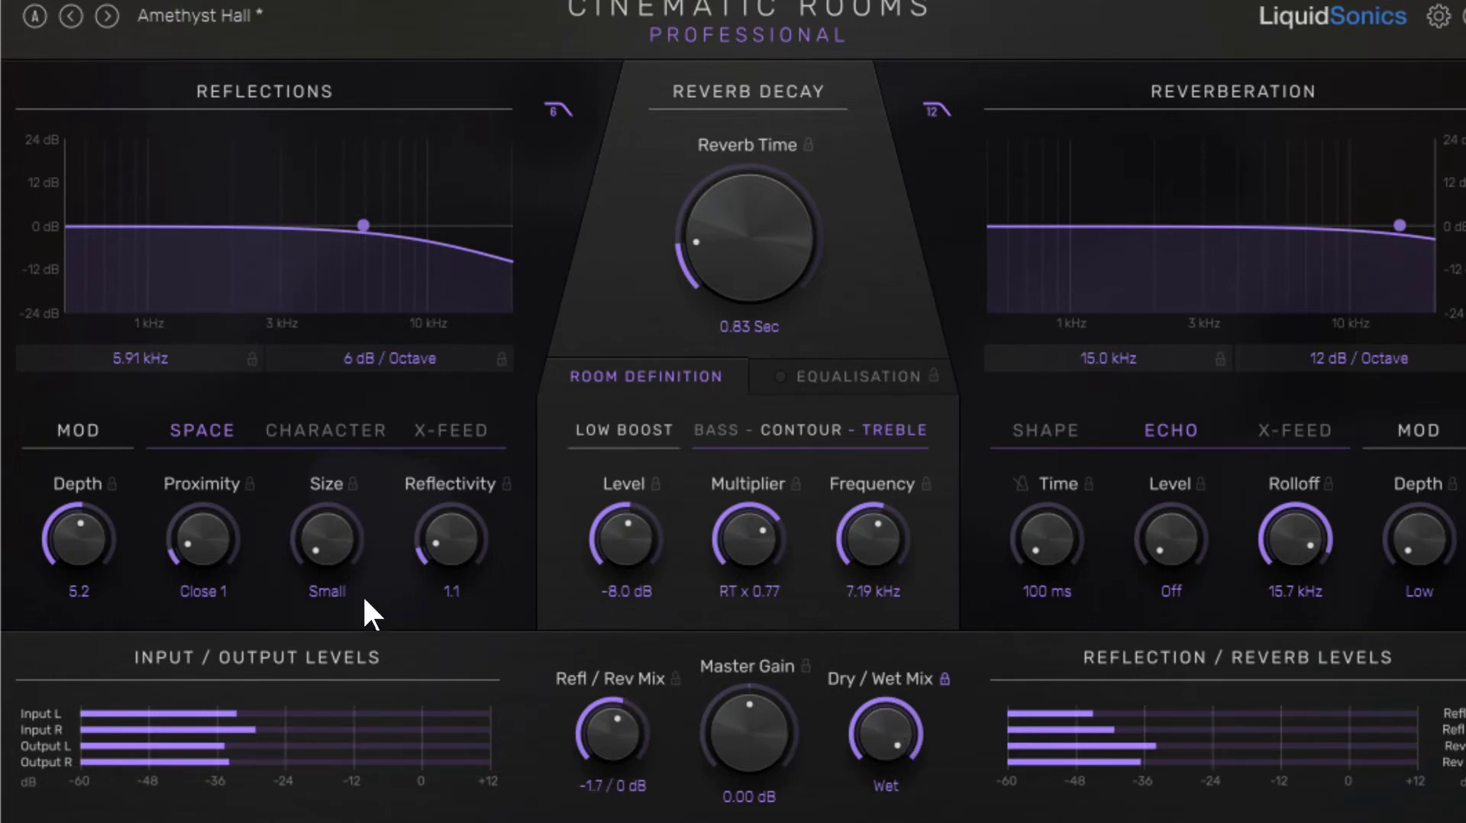
- Set the Reflections proximity to Medium 2 and size to 2.9, and raise the reverb time to 1.72 Sec
drag(331, 527, 332, 489)
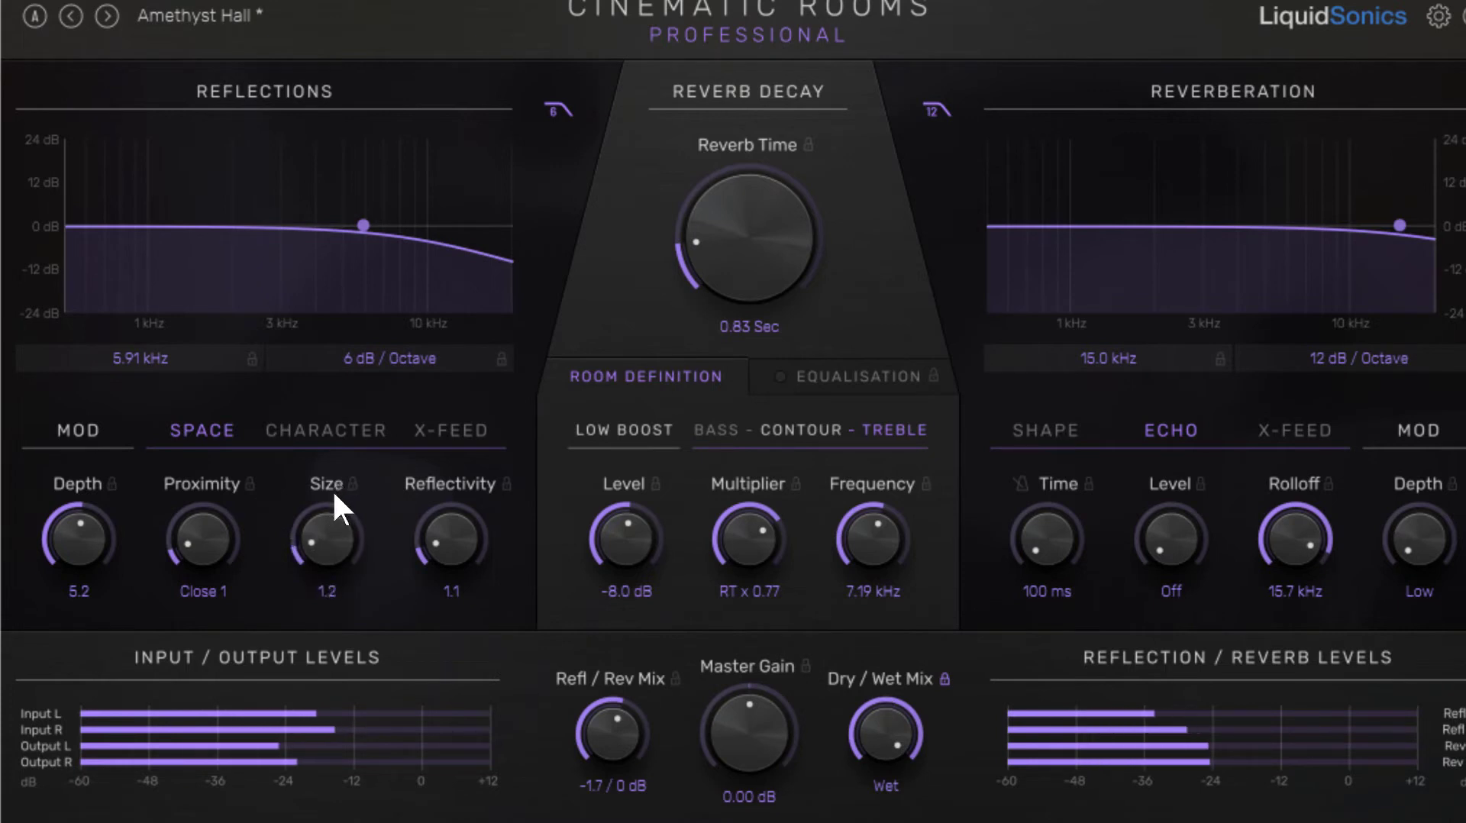
mouse_move(208, 515)
mouse_down()
mouse_move(226, 496)
mouse_move(217, 512)
mouse_up()
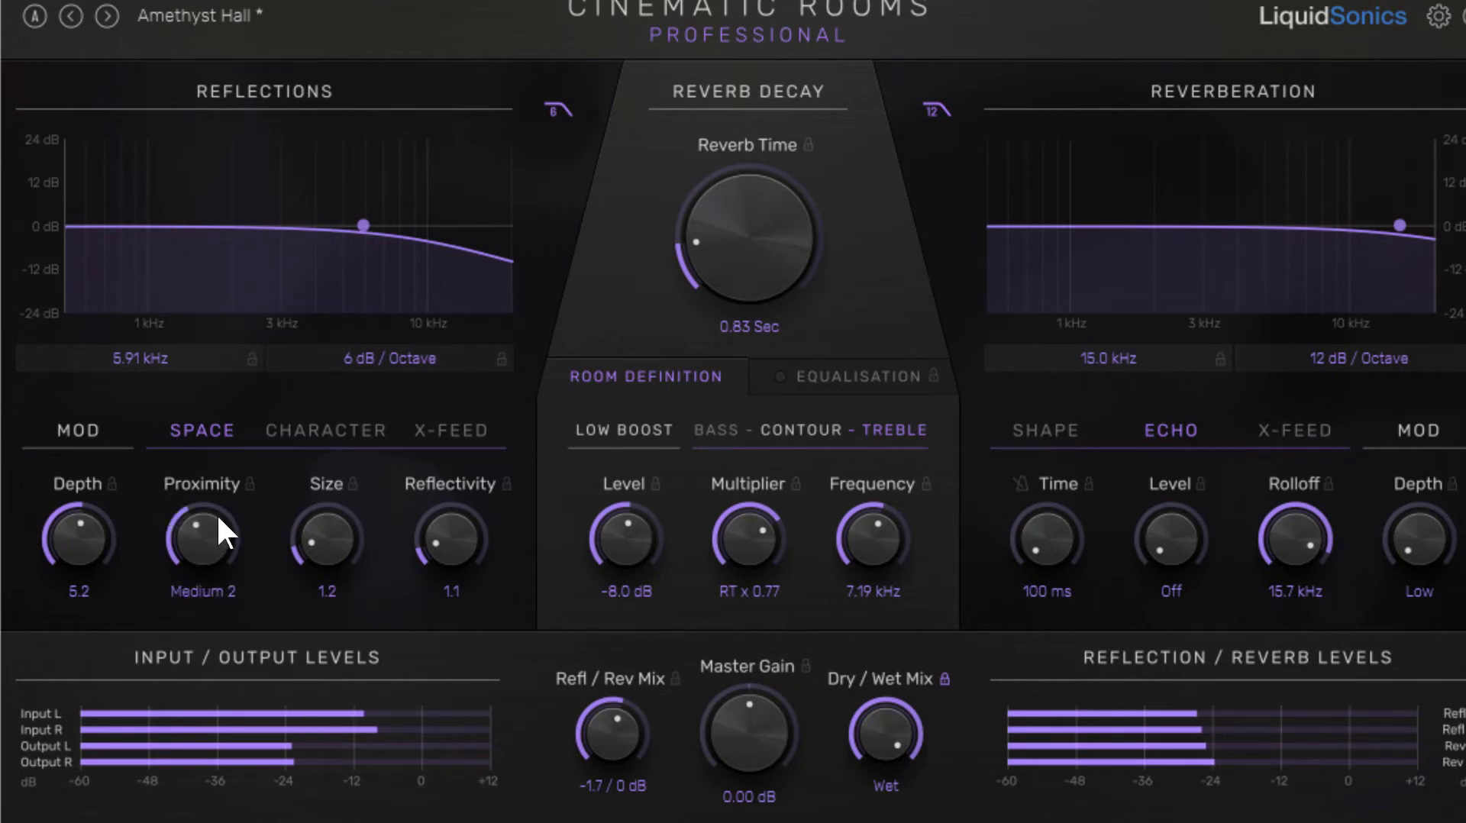
drag(299, 537, 327, 510)
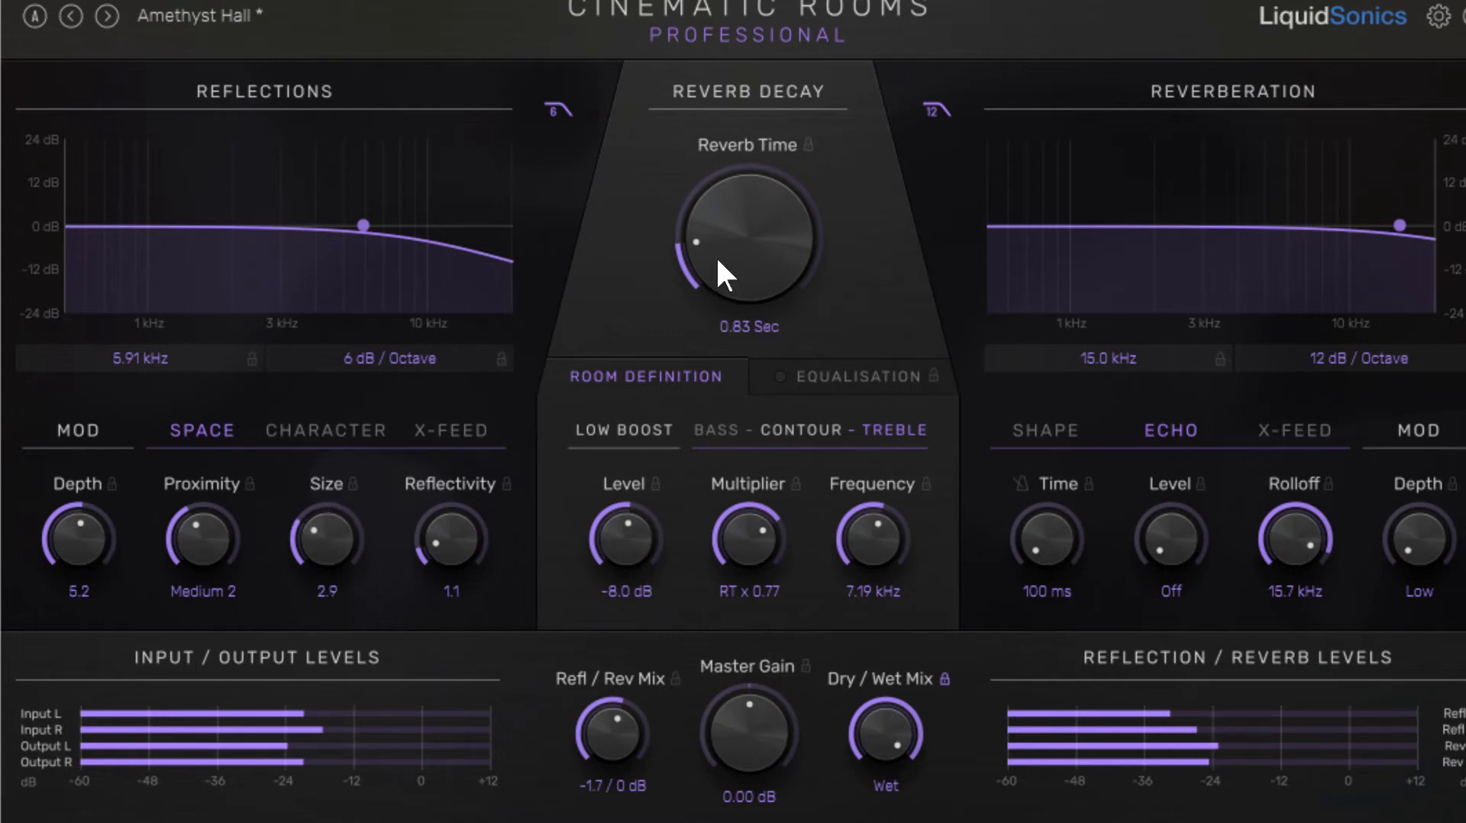
drag(718, 261, 719, 240)
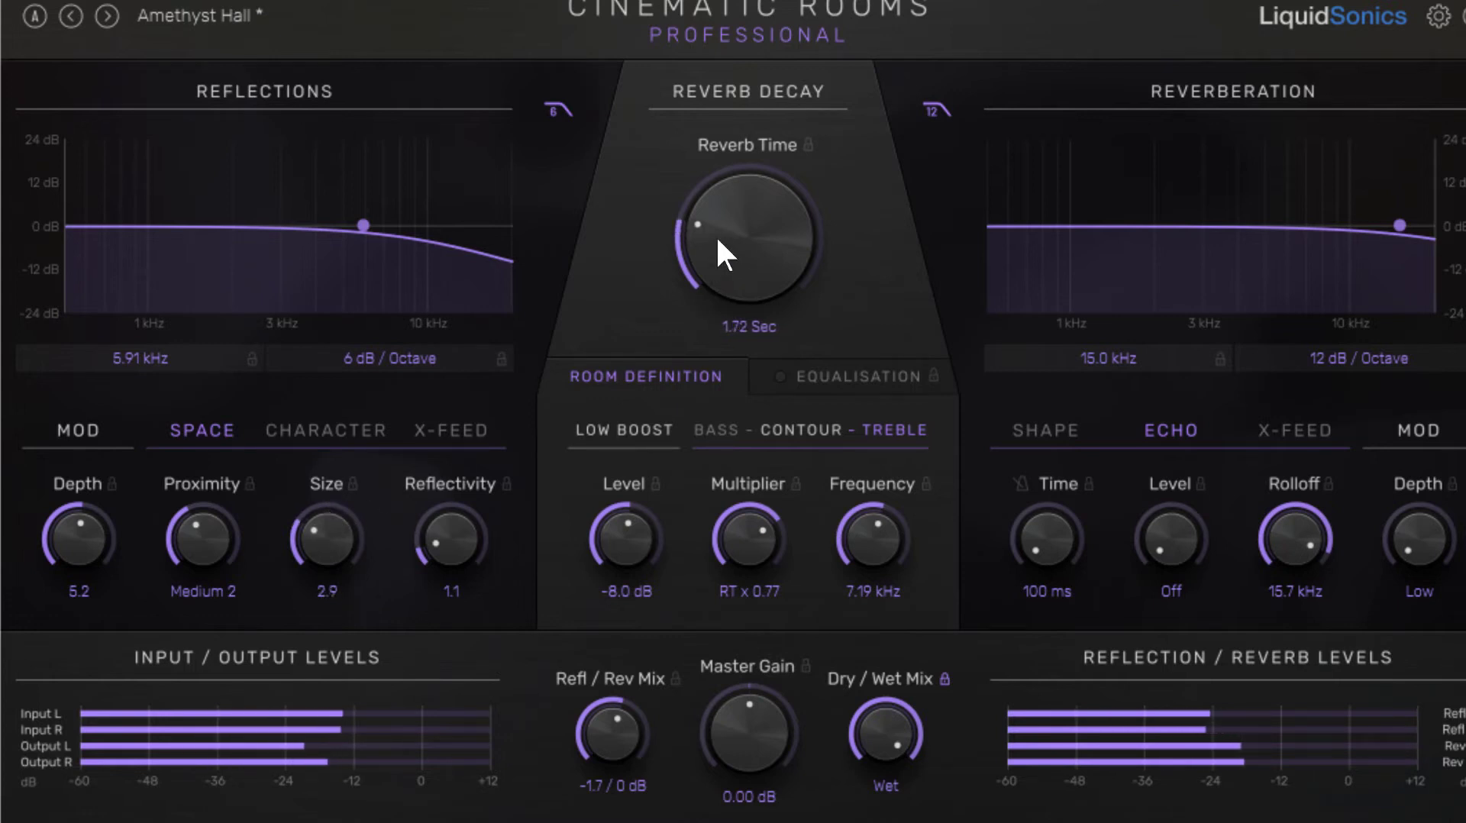
- Boost the equaliser's mid band by 3.7 dB at 5.5 kHz
click(878, 378)
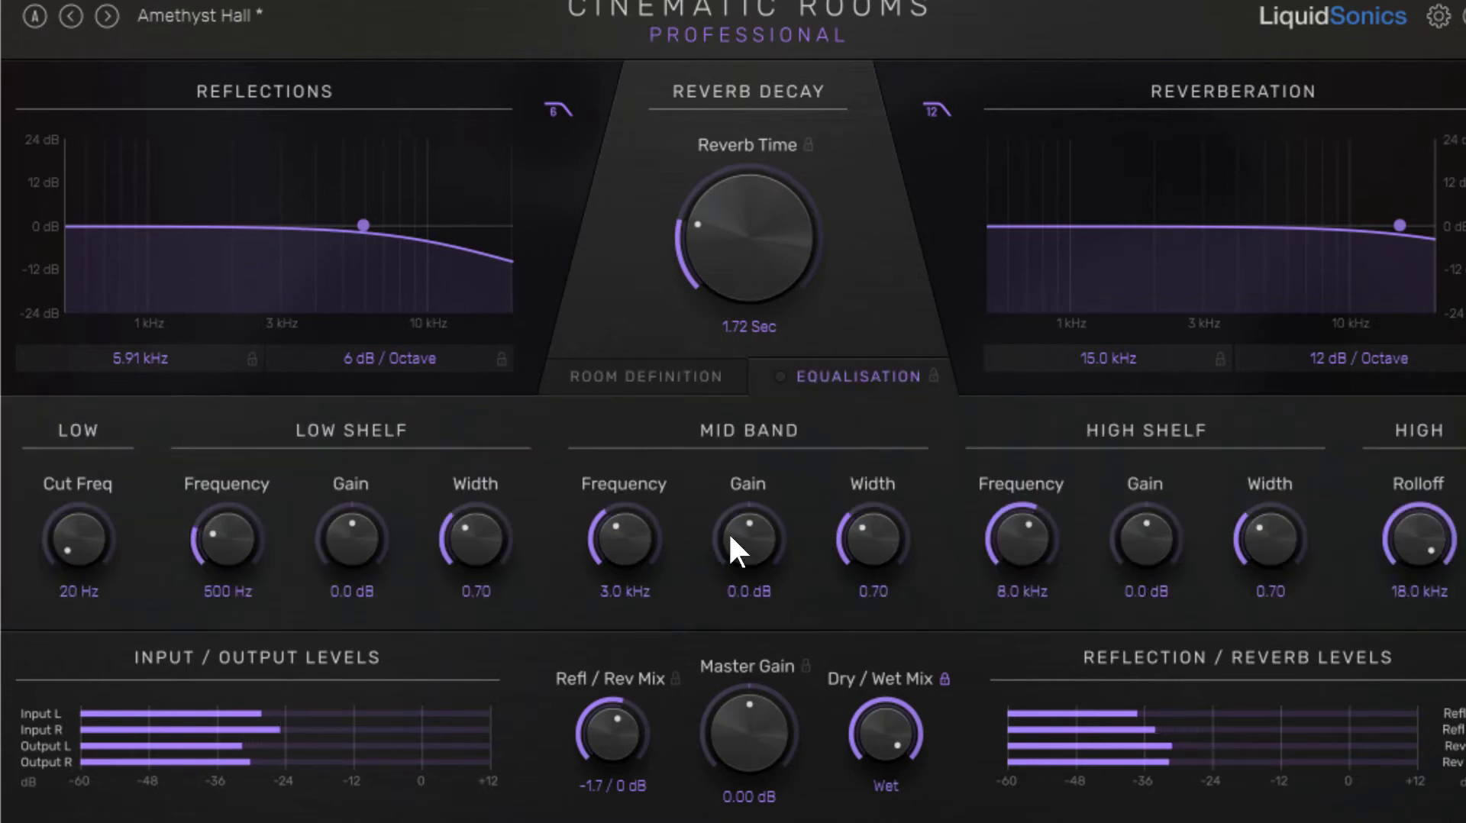
drag(728, 530, 753, 526)
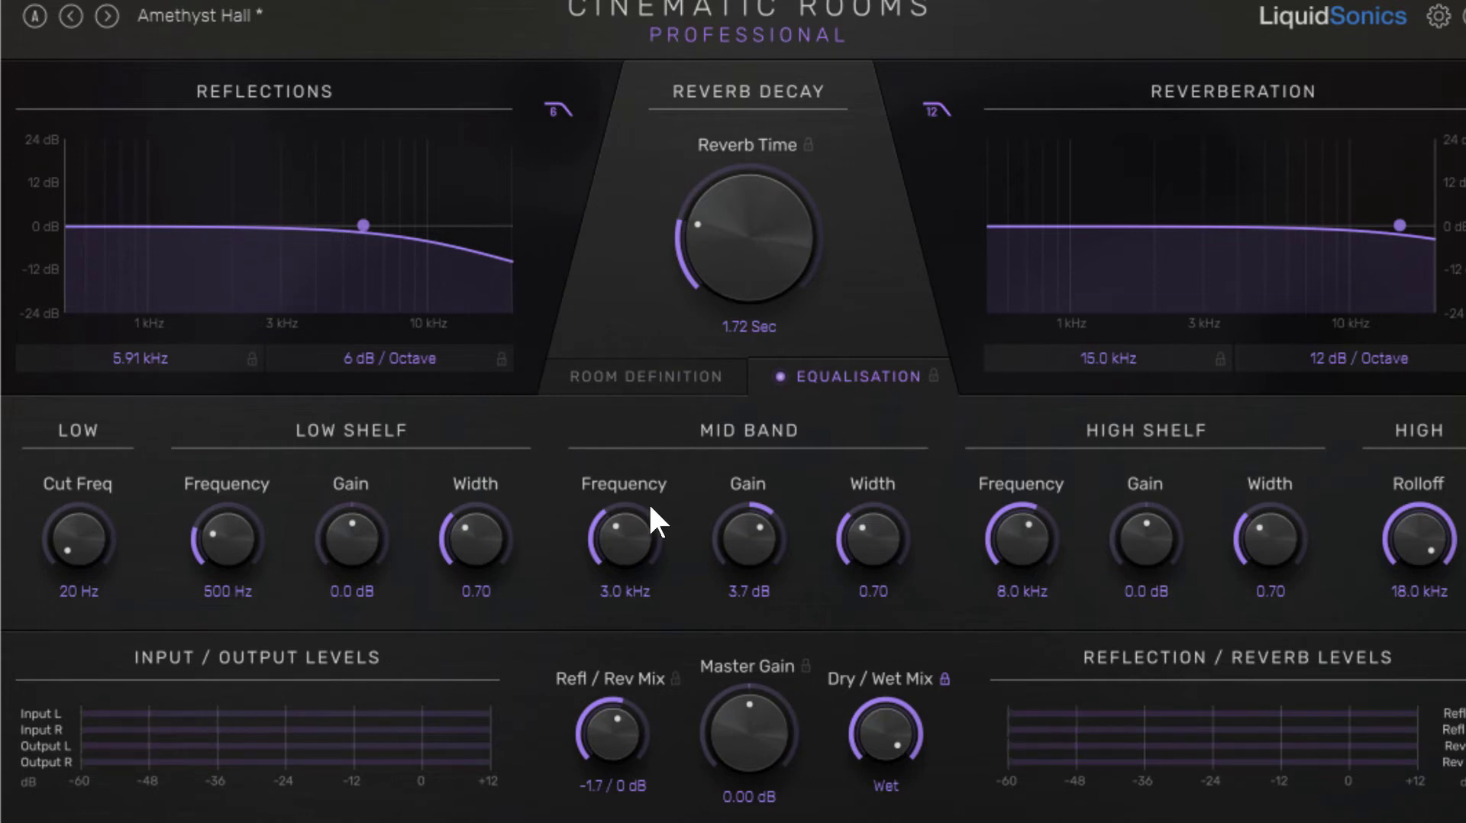
drag(630, 533, 645, 515)
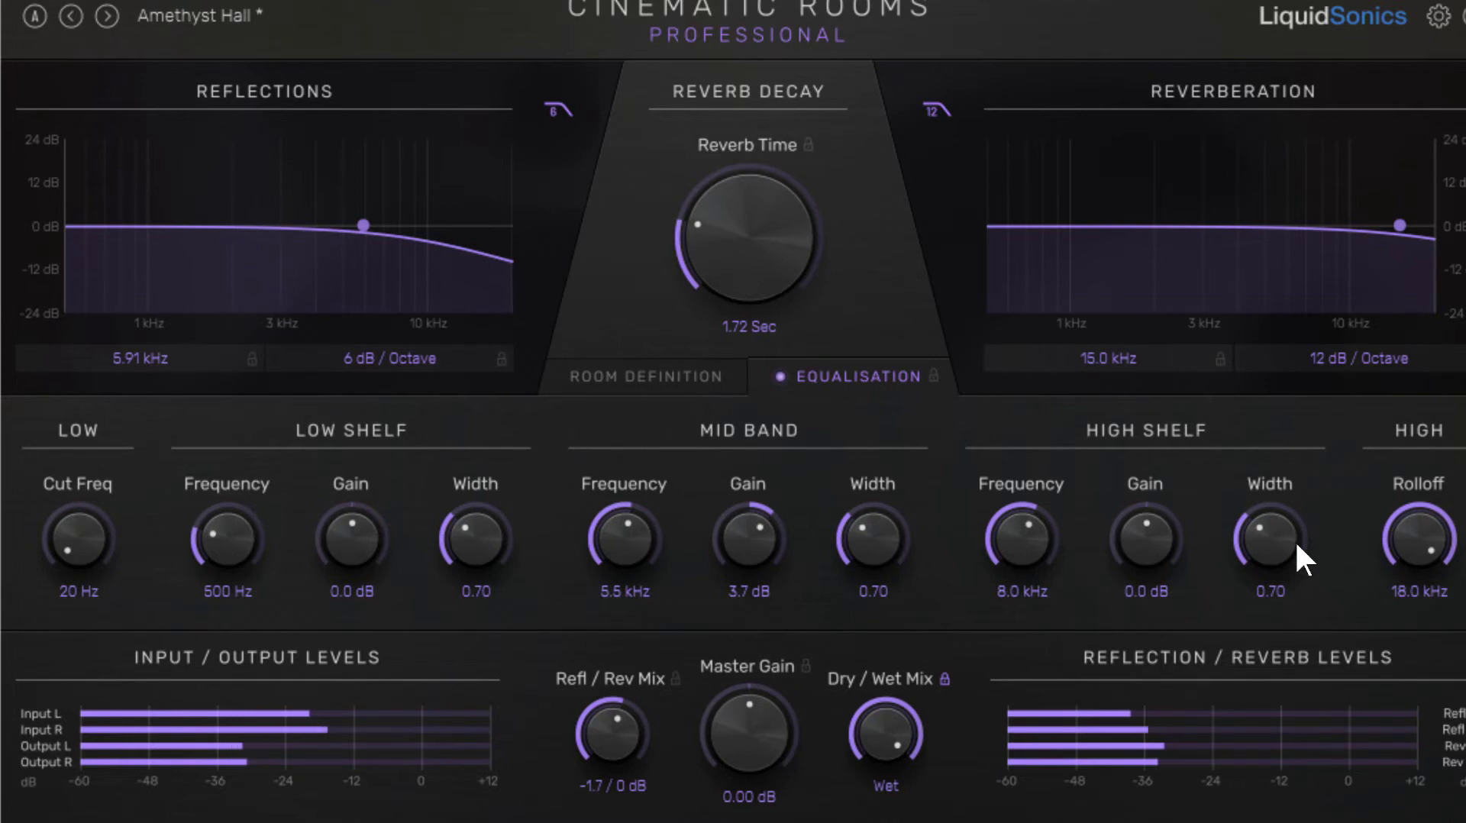
- Set the equaliser's high shelf frequency to 9.3 kHz and its gain to 3.5 dB
drag(1175, 531, 1112, 486)
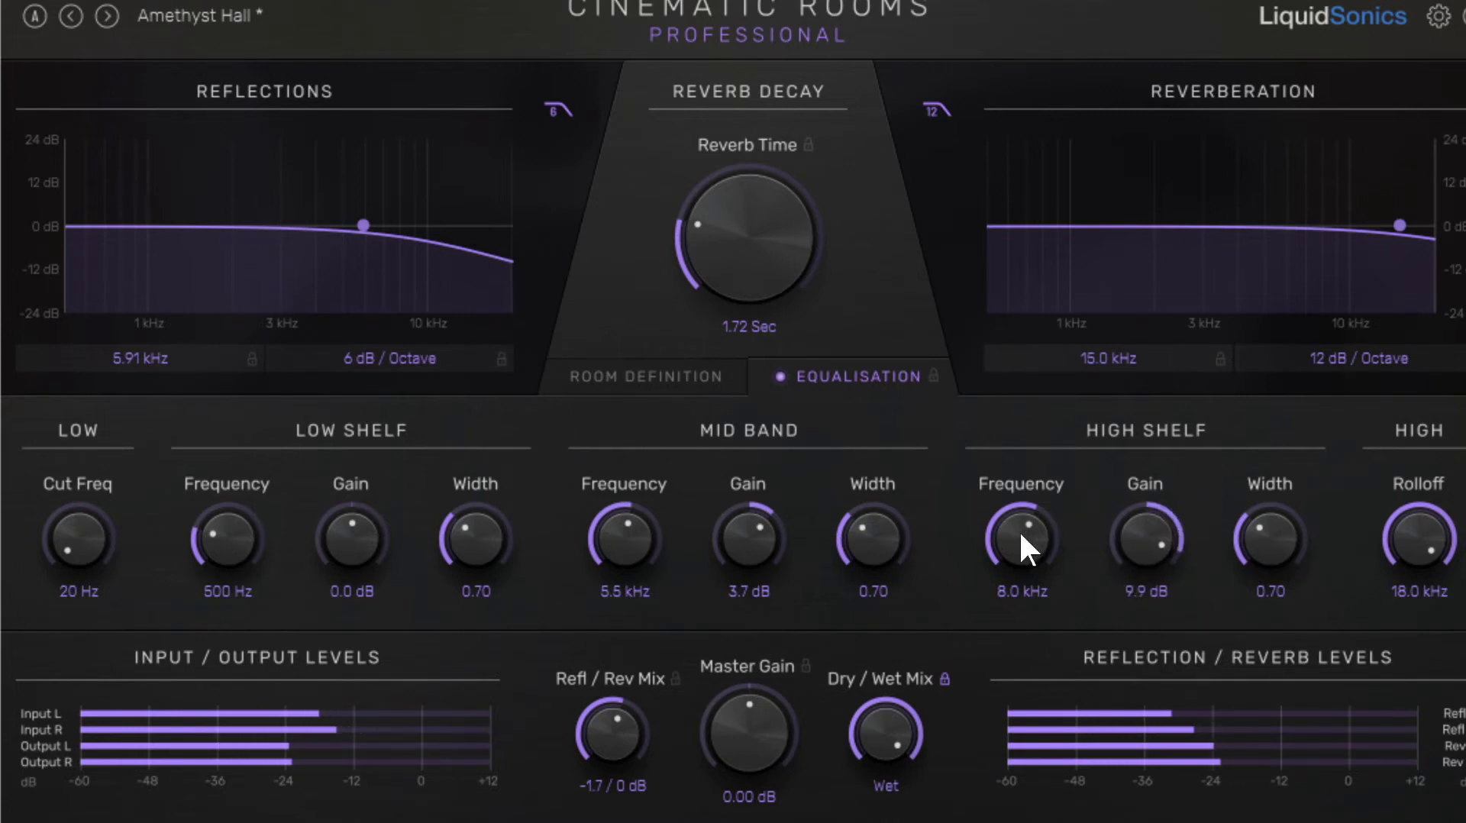
mouse_move(1022, 535)
mouse_down()
mouse_move(1063, 500)
mouse_move(1036, 525)
mouse_up()
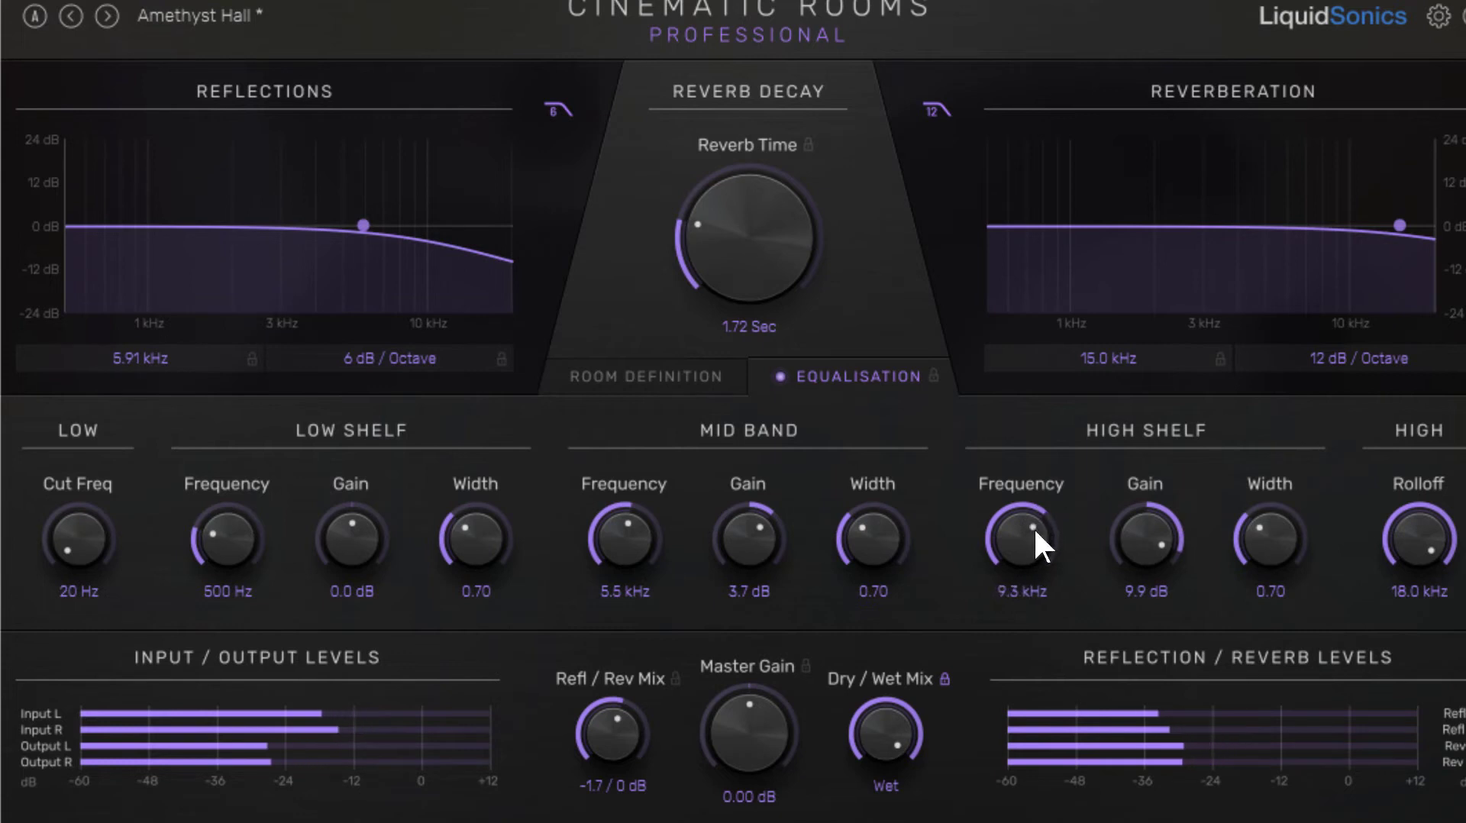
drag(1136, 566, 1102, 576)
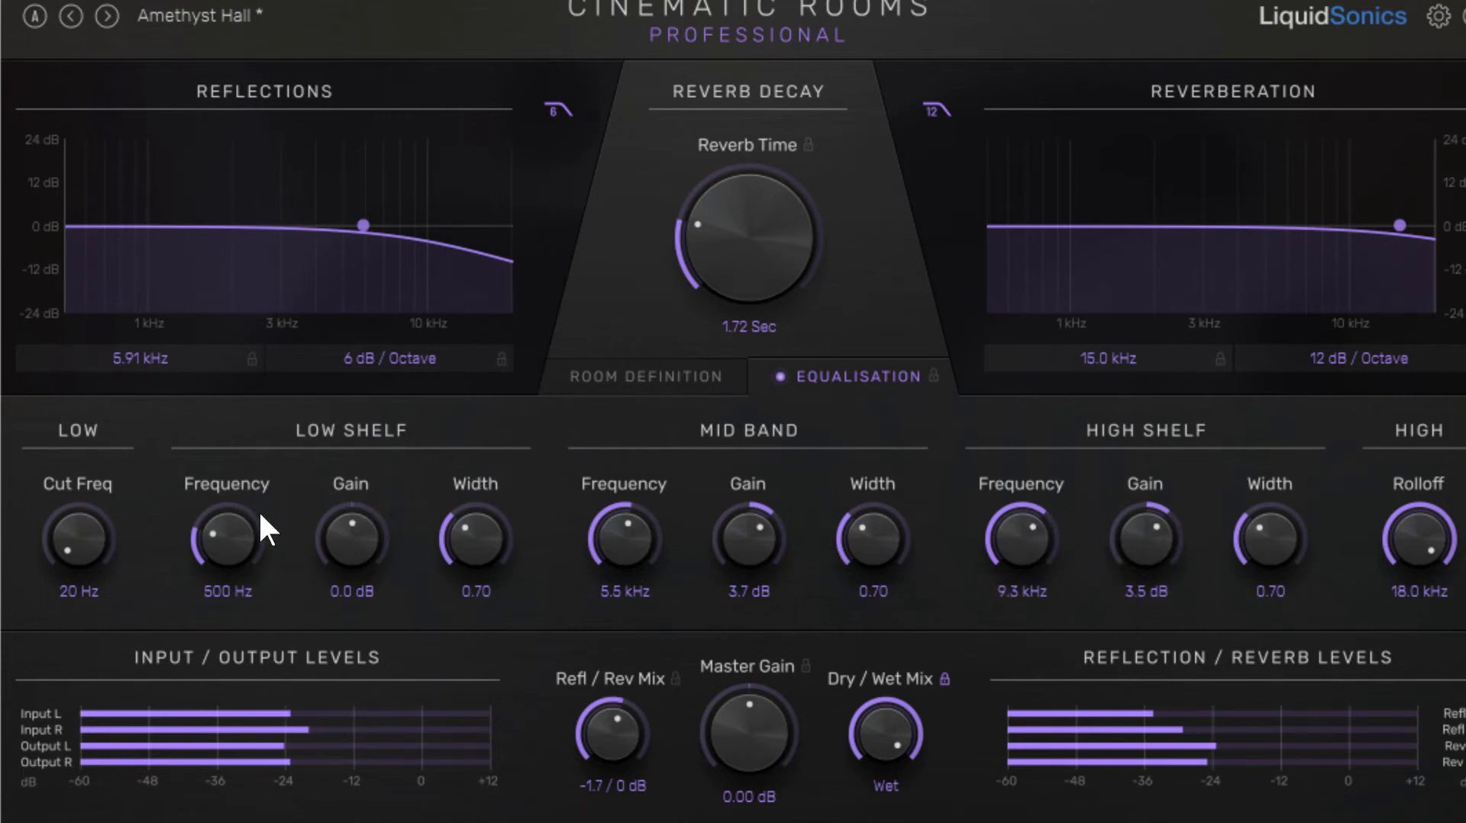
- Set the equaliser's low shelf gain to -1.2 dB and its frequency to 89 Hz
drag(358, 546, 355, 548)
drag(232, 525, 234, 583)
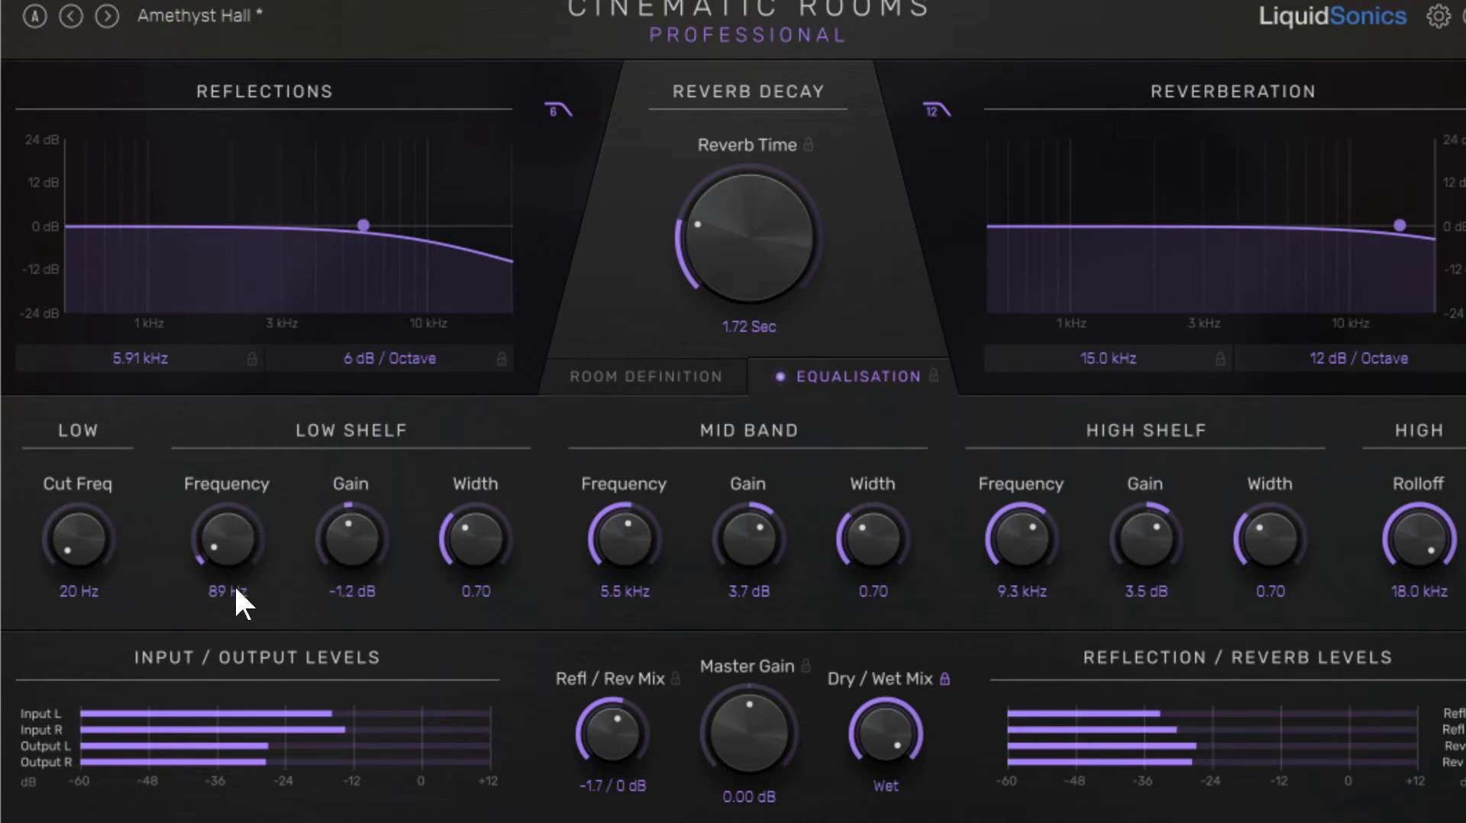
- Set the equaliser's low cut frequency to 56 Hz and the room definition's treble contour multiplier to RT x 0.67
drag(103, 541, 97, 516)
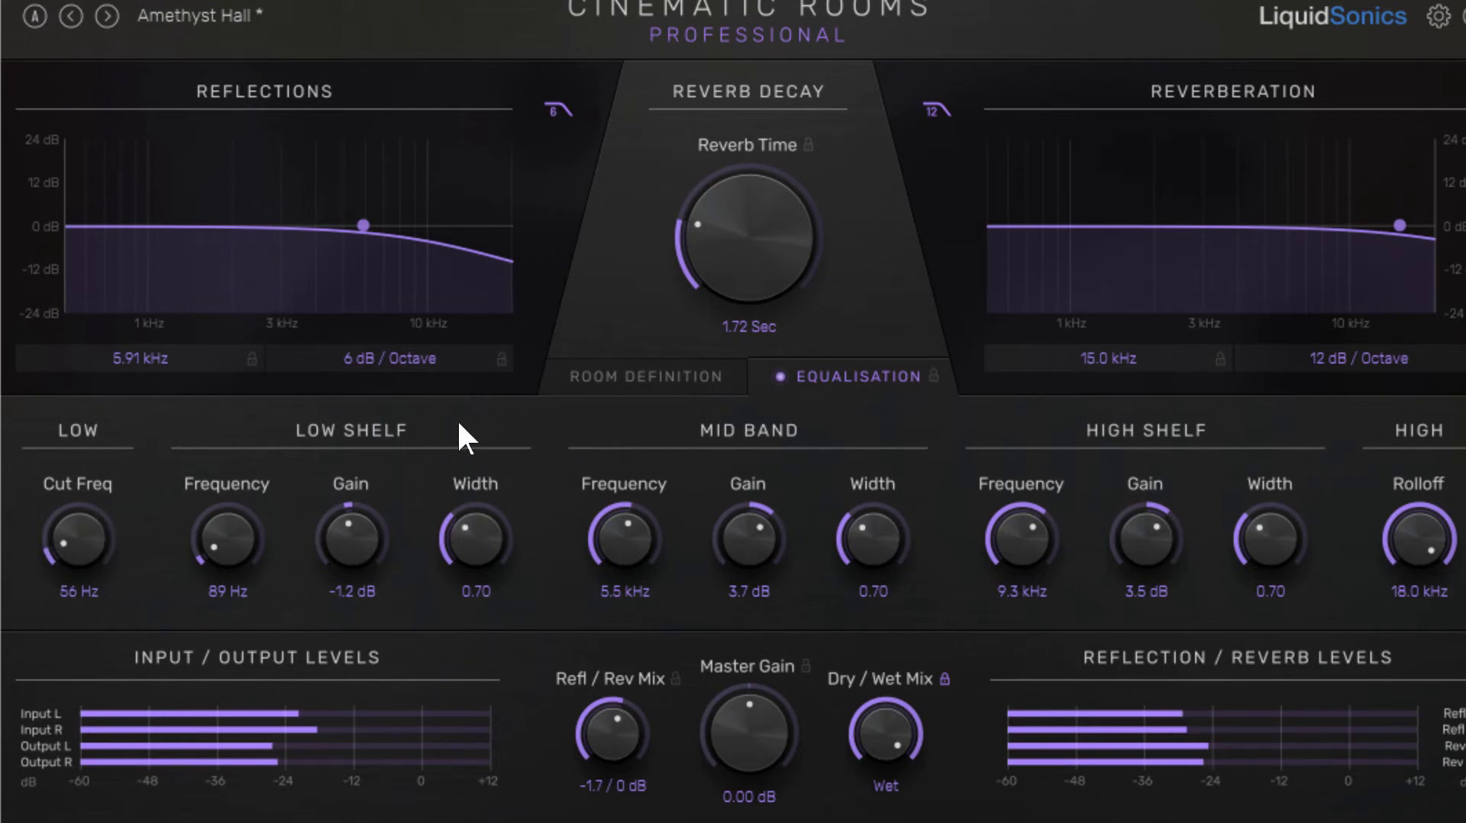
click(646, 363)
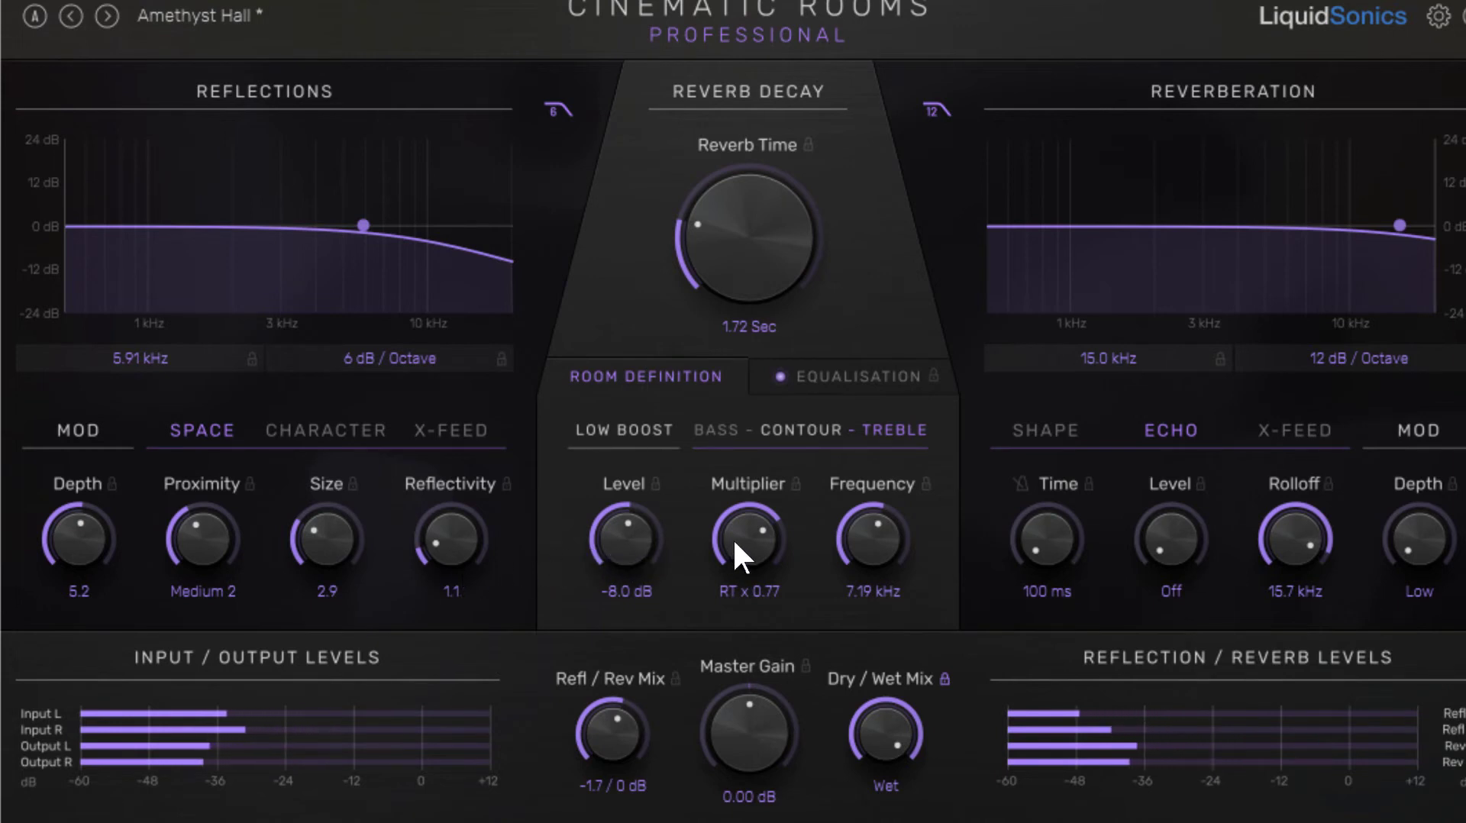
drag(732, 538, 735, 547)
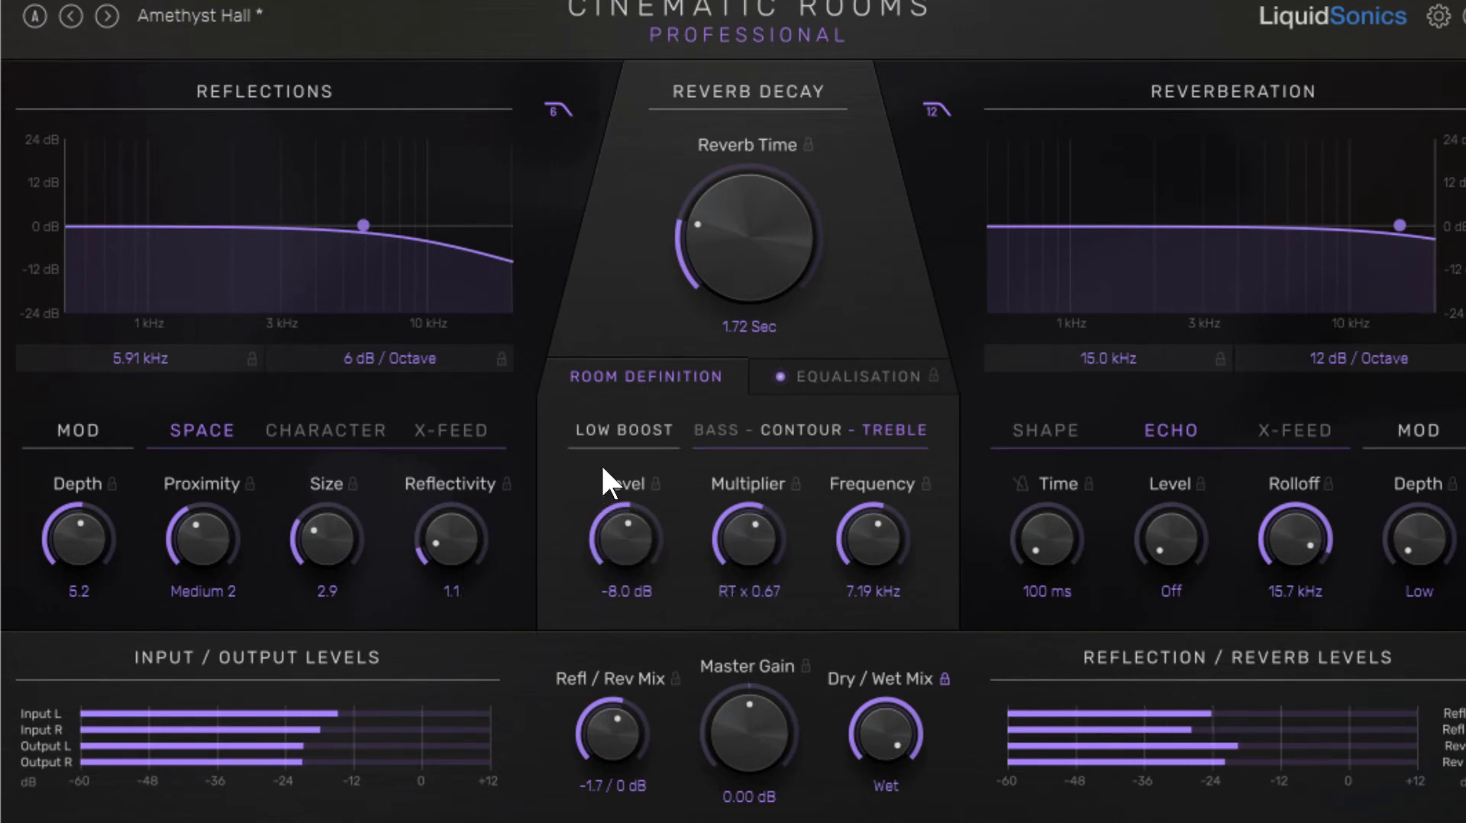
- Set the bass contour multiplier to RT x 0.87 and its frequency to 431 Hz, with the low boost level at -11.2 dB
click(746, 424)
drag(746, 528, 745, 550)
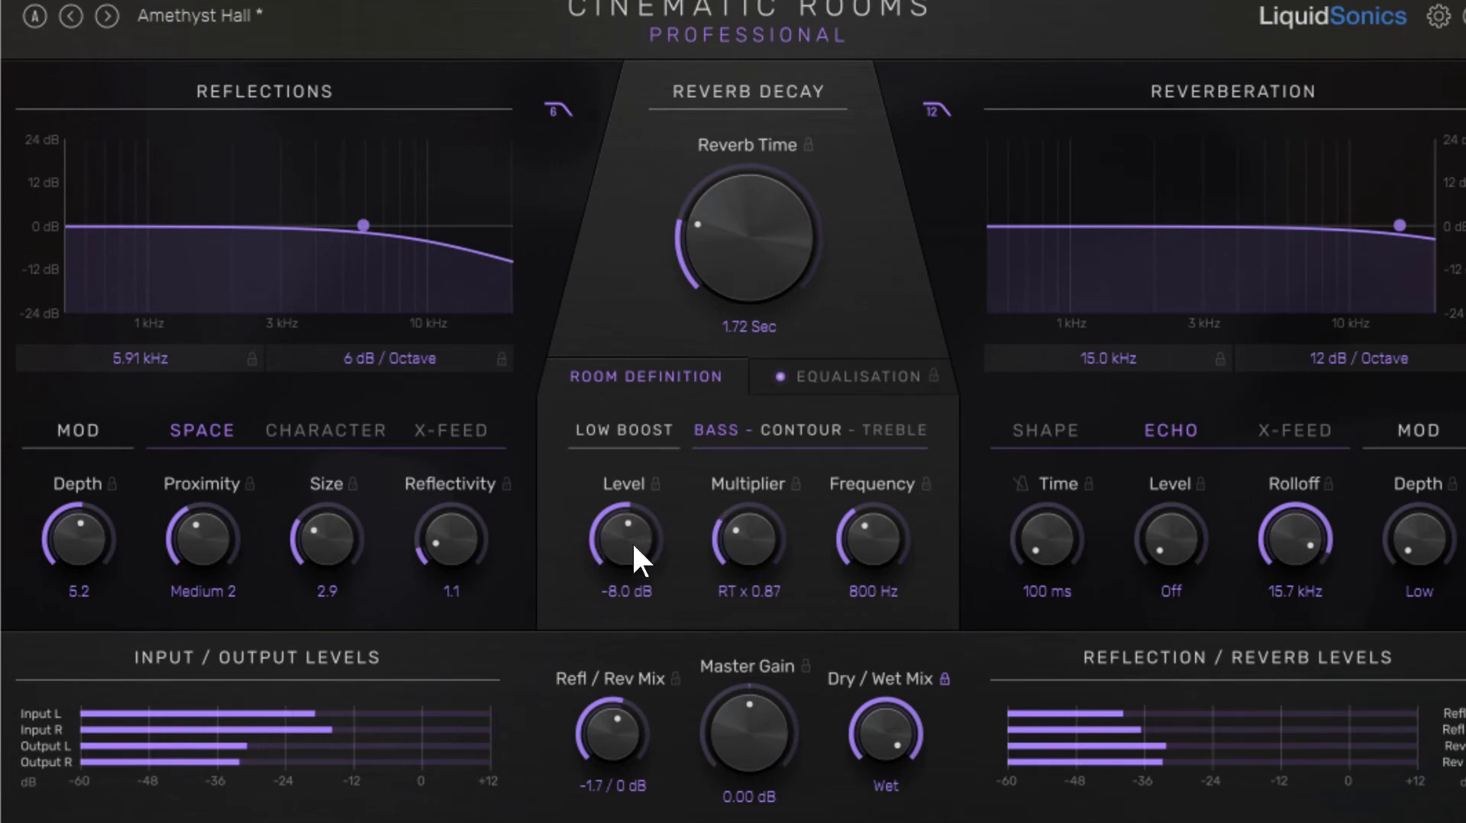
drag(617, 576, 617, 582)
drag(847, 533, 840, 561)
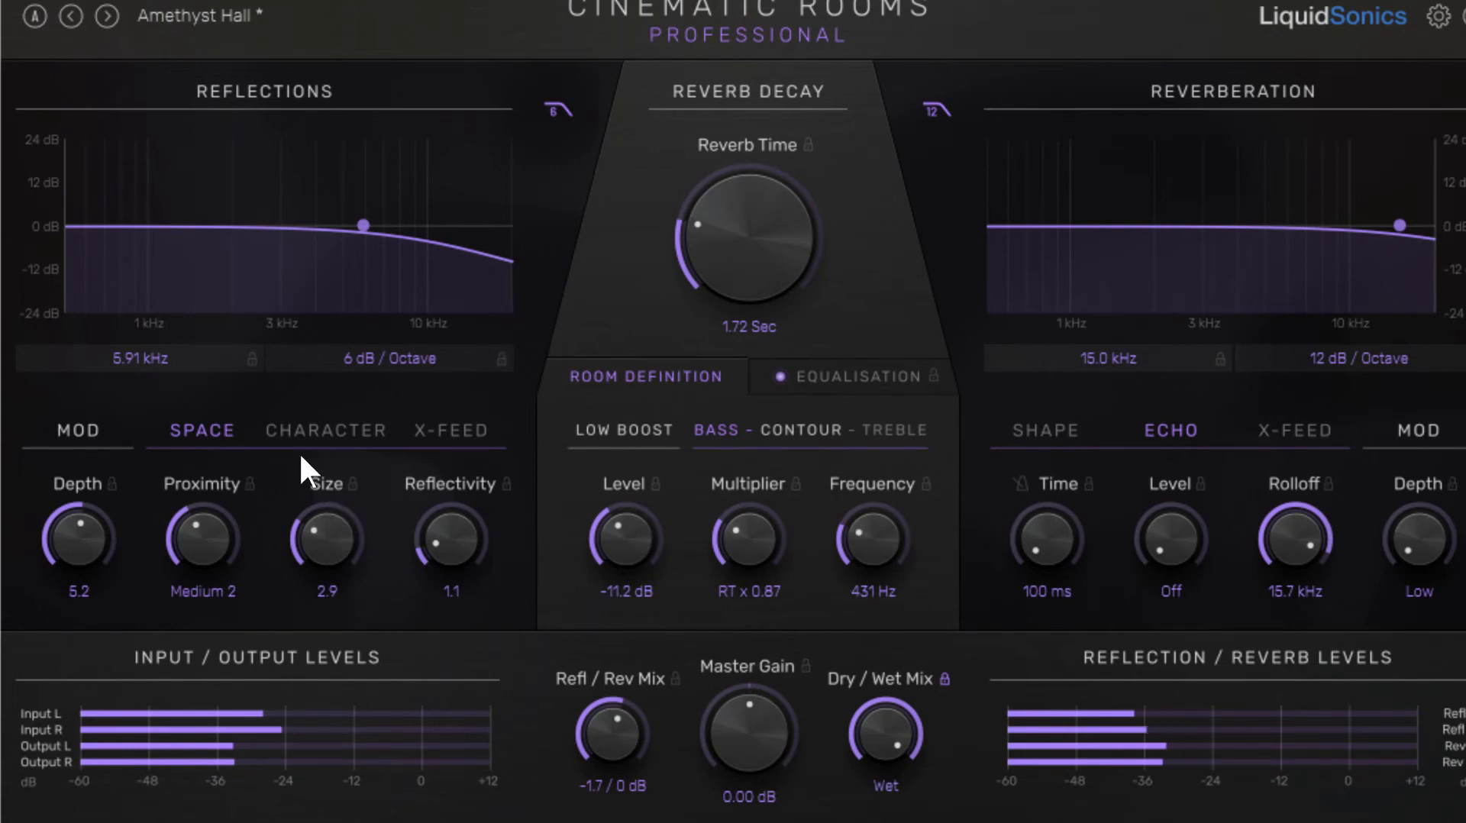
- Change the Reflections character pattern to Nonlin U
click(315, 429)
drag(194, 530, 195, 498)
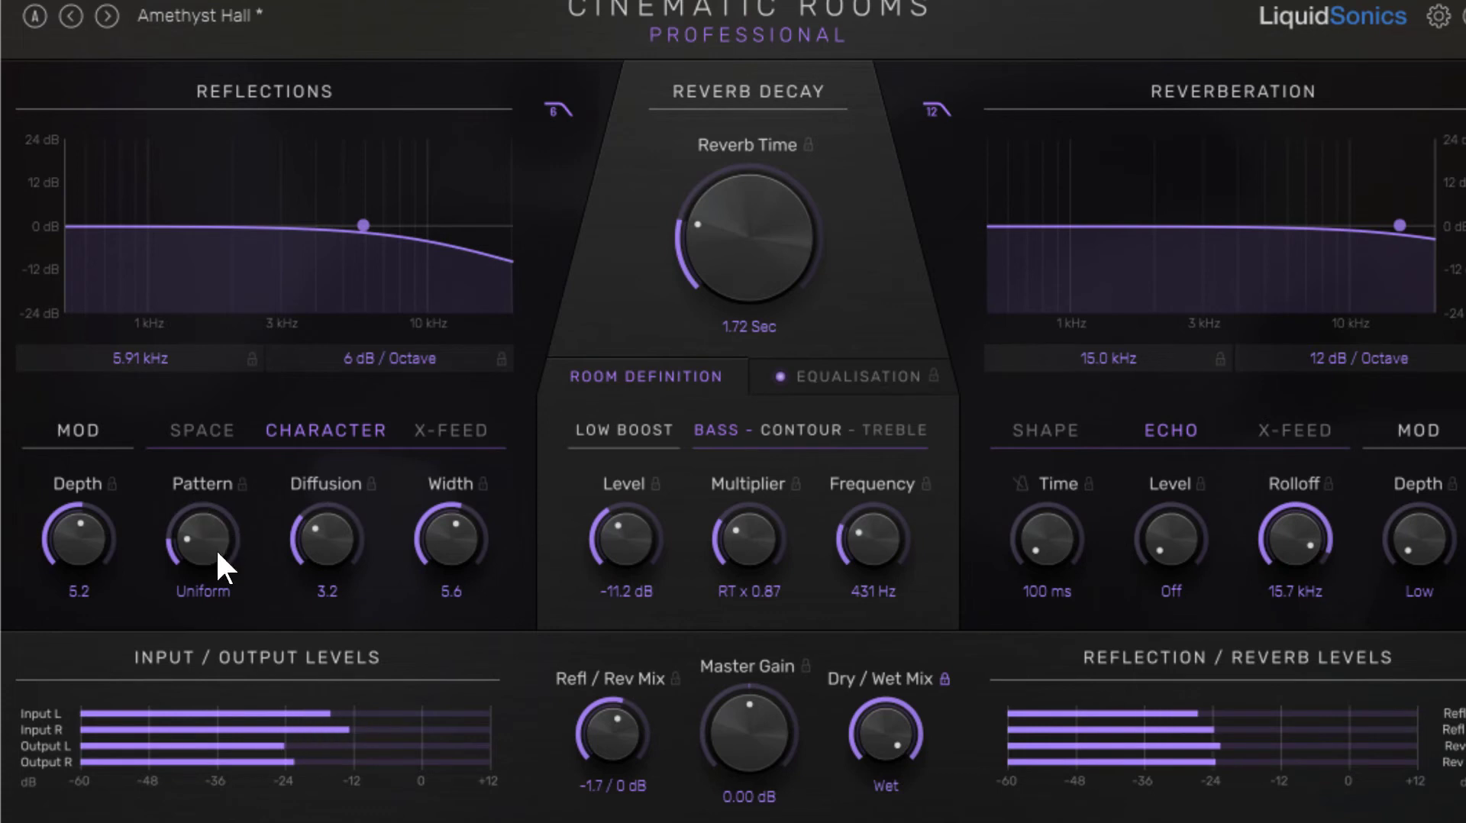
drag(214, 549, 219, 512)
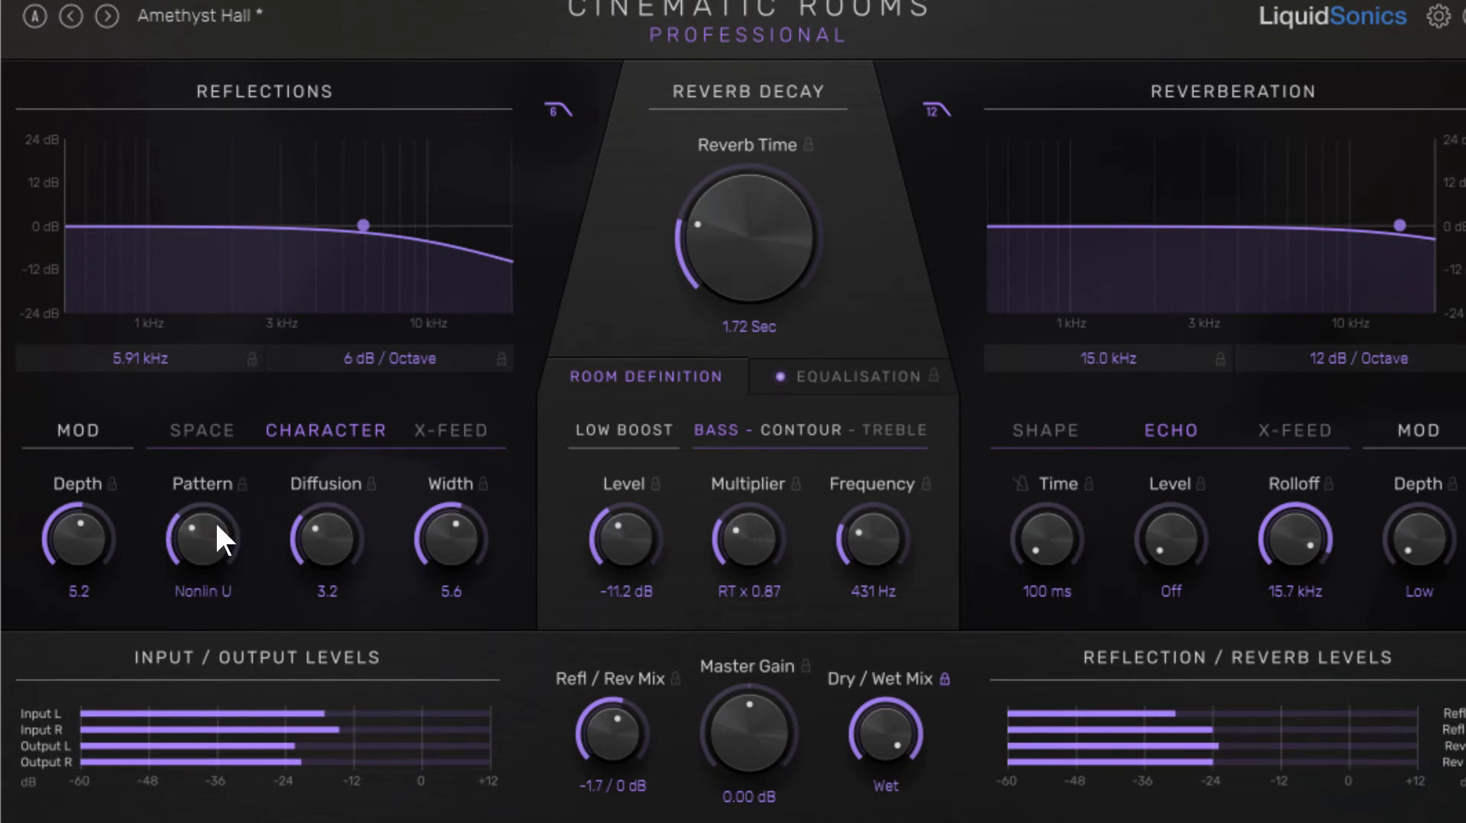
drag(226, 505, 185, 611)
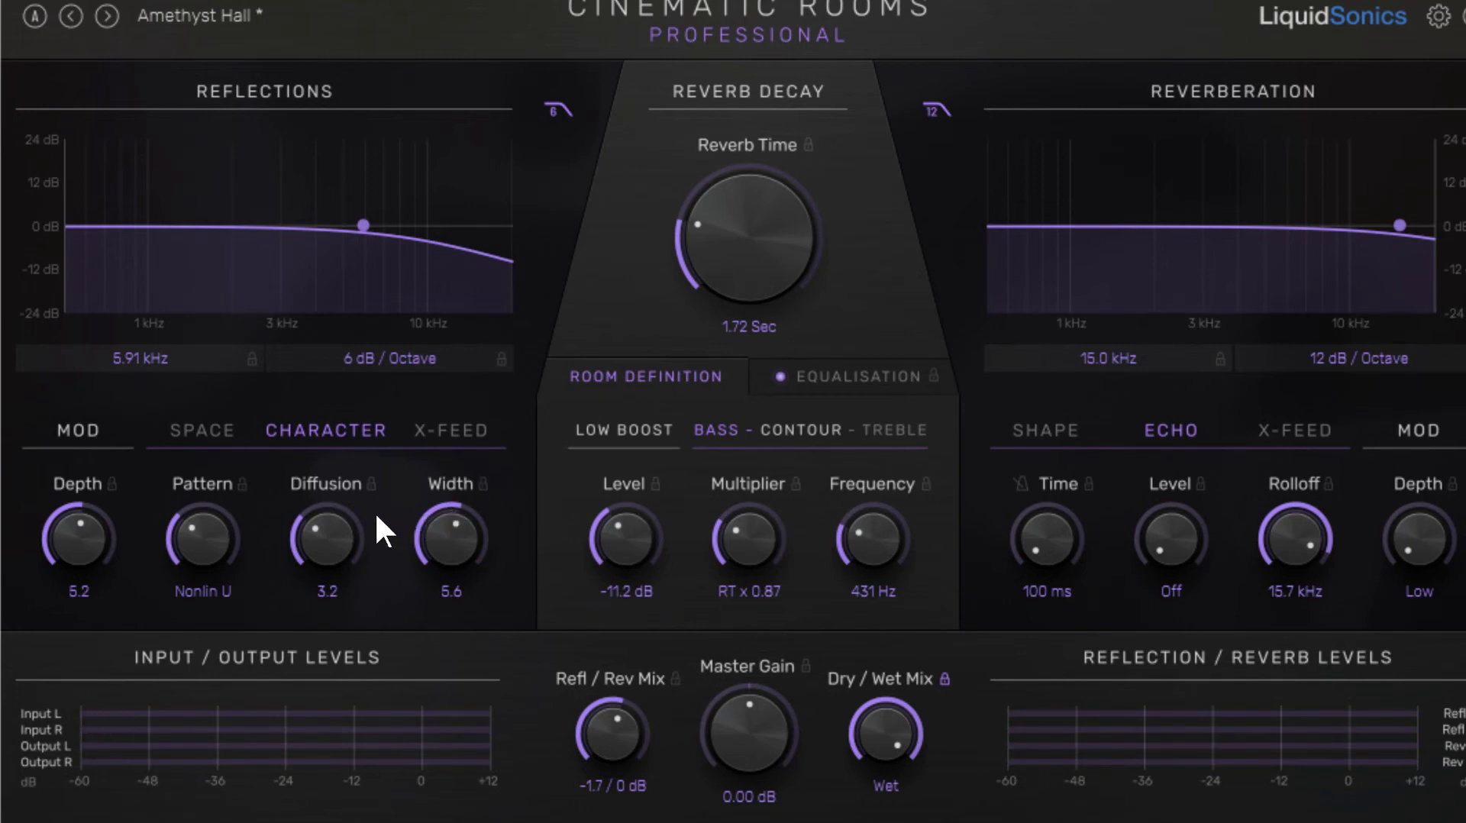
- Set the reverb time to 2.24 Sec and the reflection/reverb mix to 0 / -1.7 dB
drag(722, 259, 724, 248)
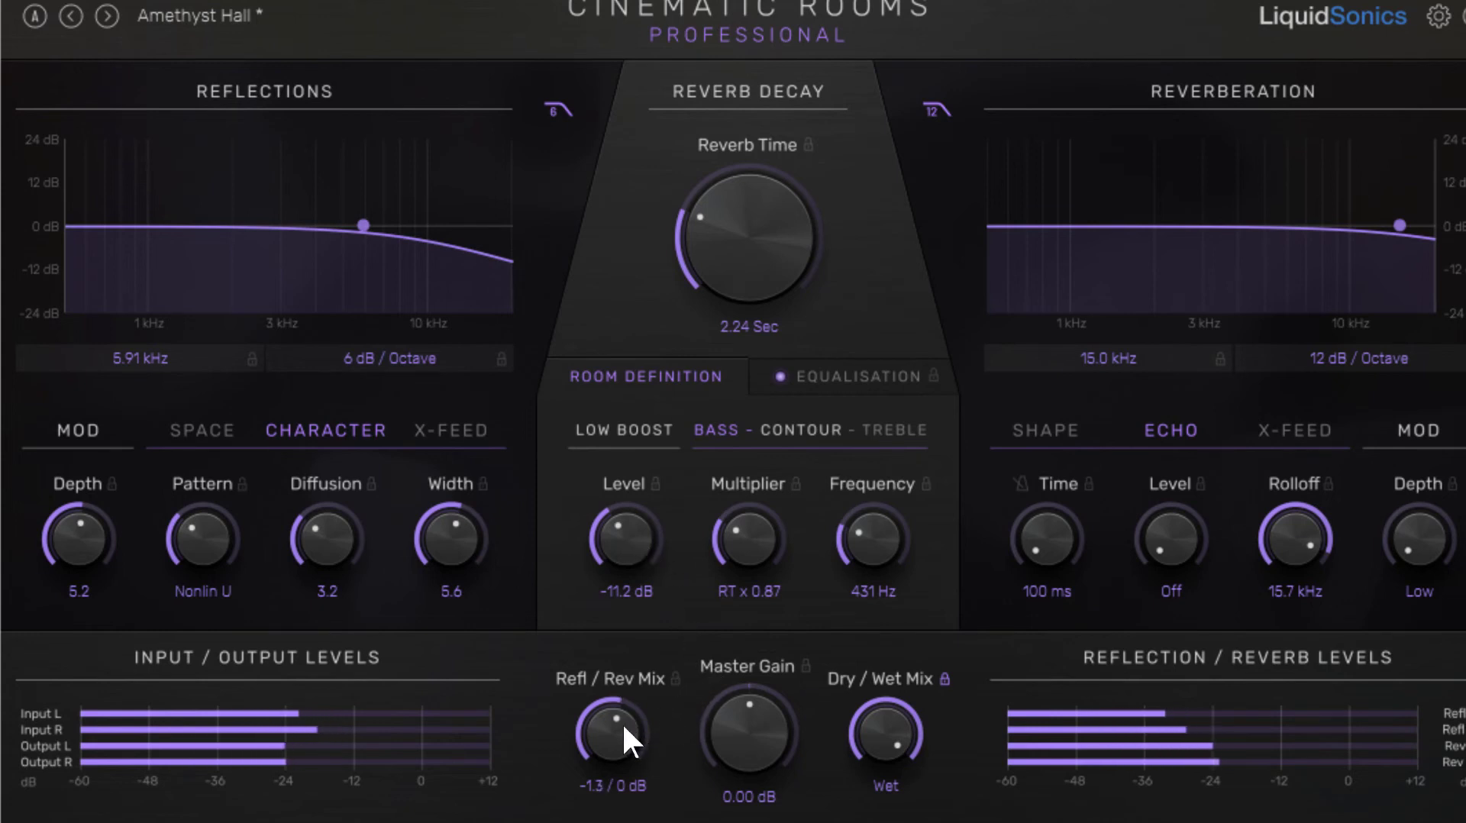
drag(622, 722, 608, 739)
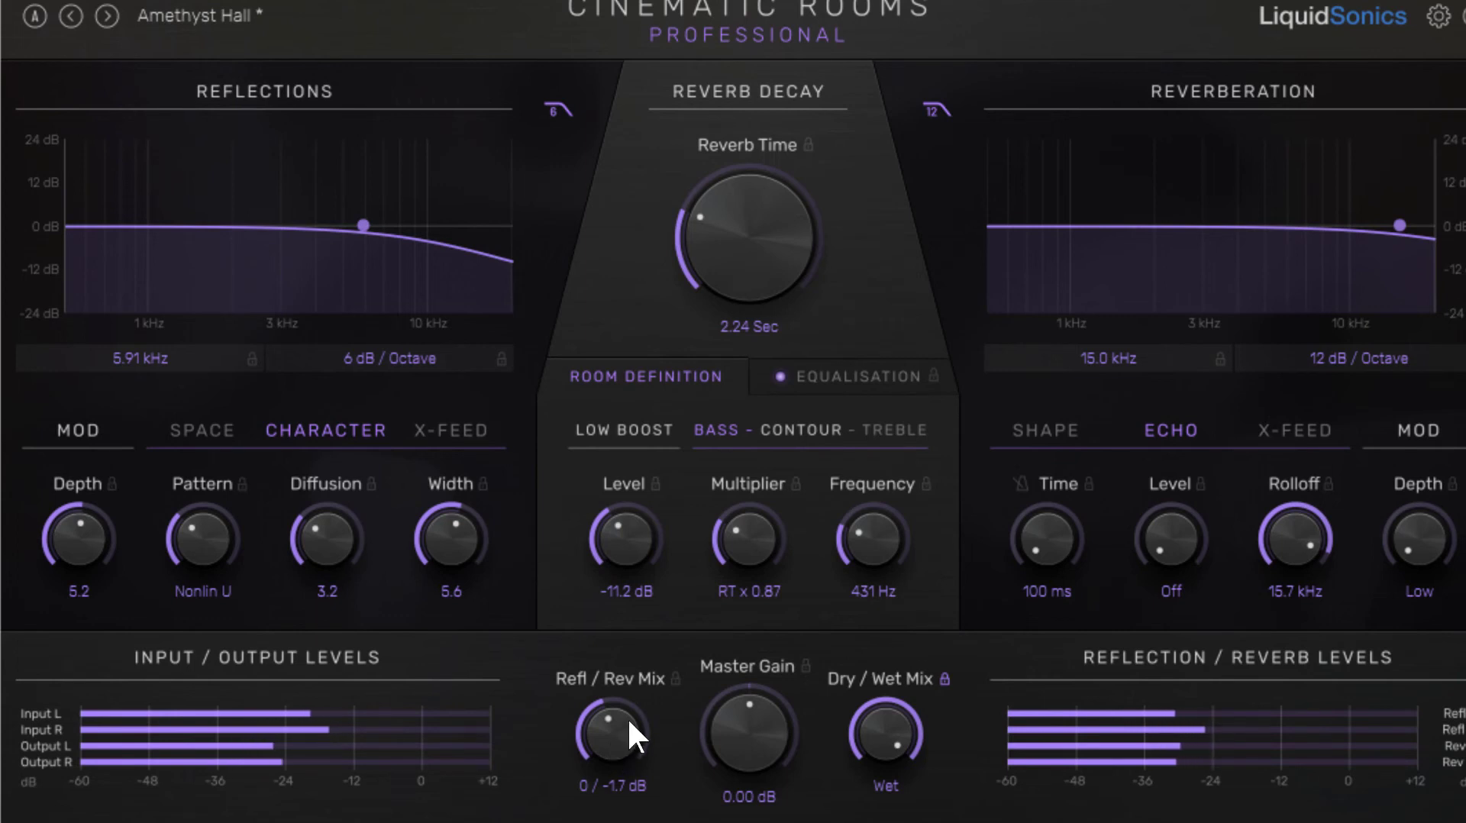
- Set the Reflections diffusion to 6.0 and the Reverberation roll-off frequency to 16.3 kHz
drag(327, 543, 368, 485)
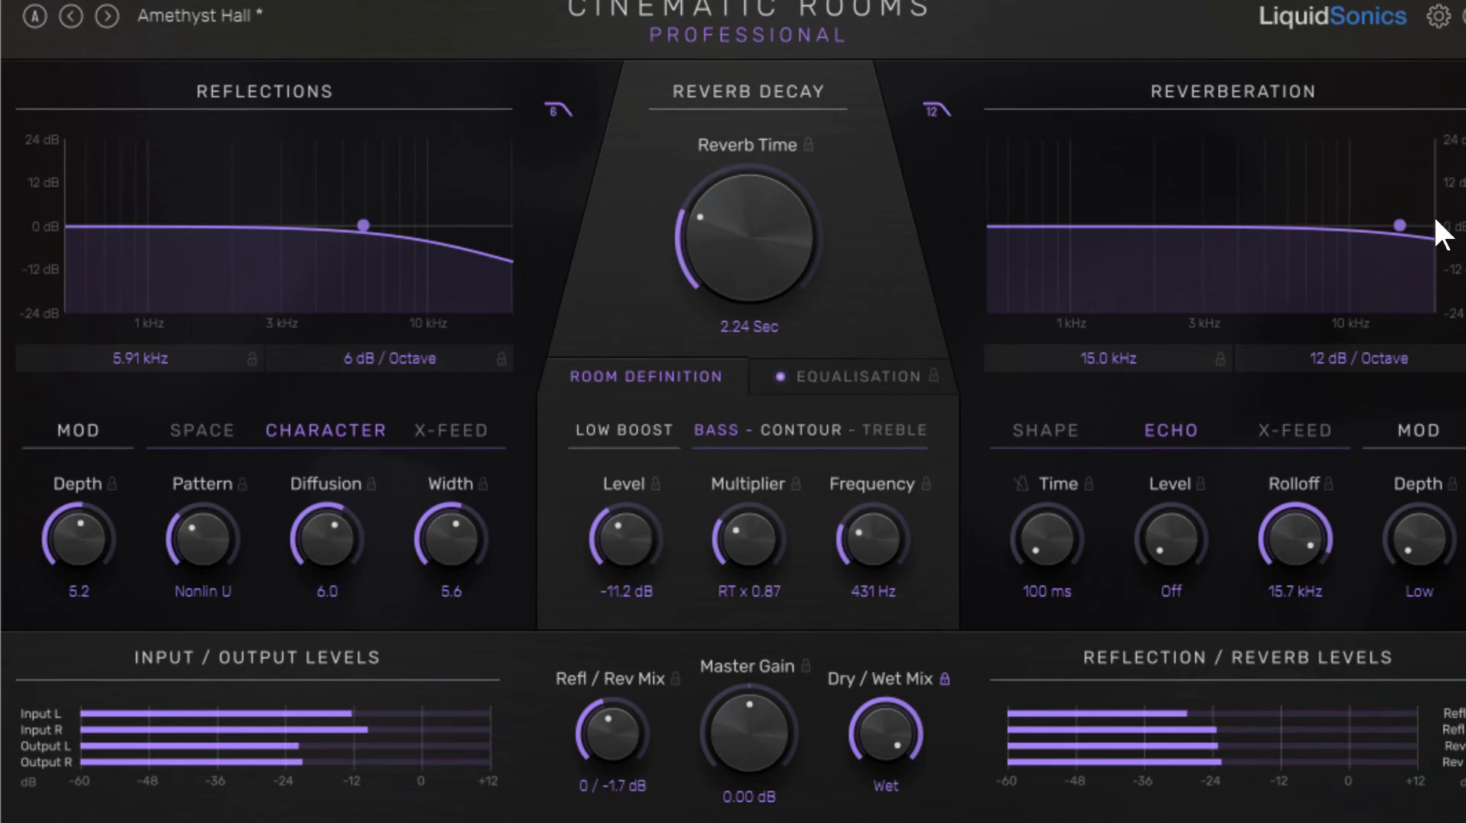
click(1325, 365)
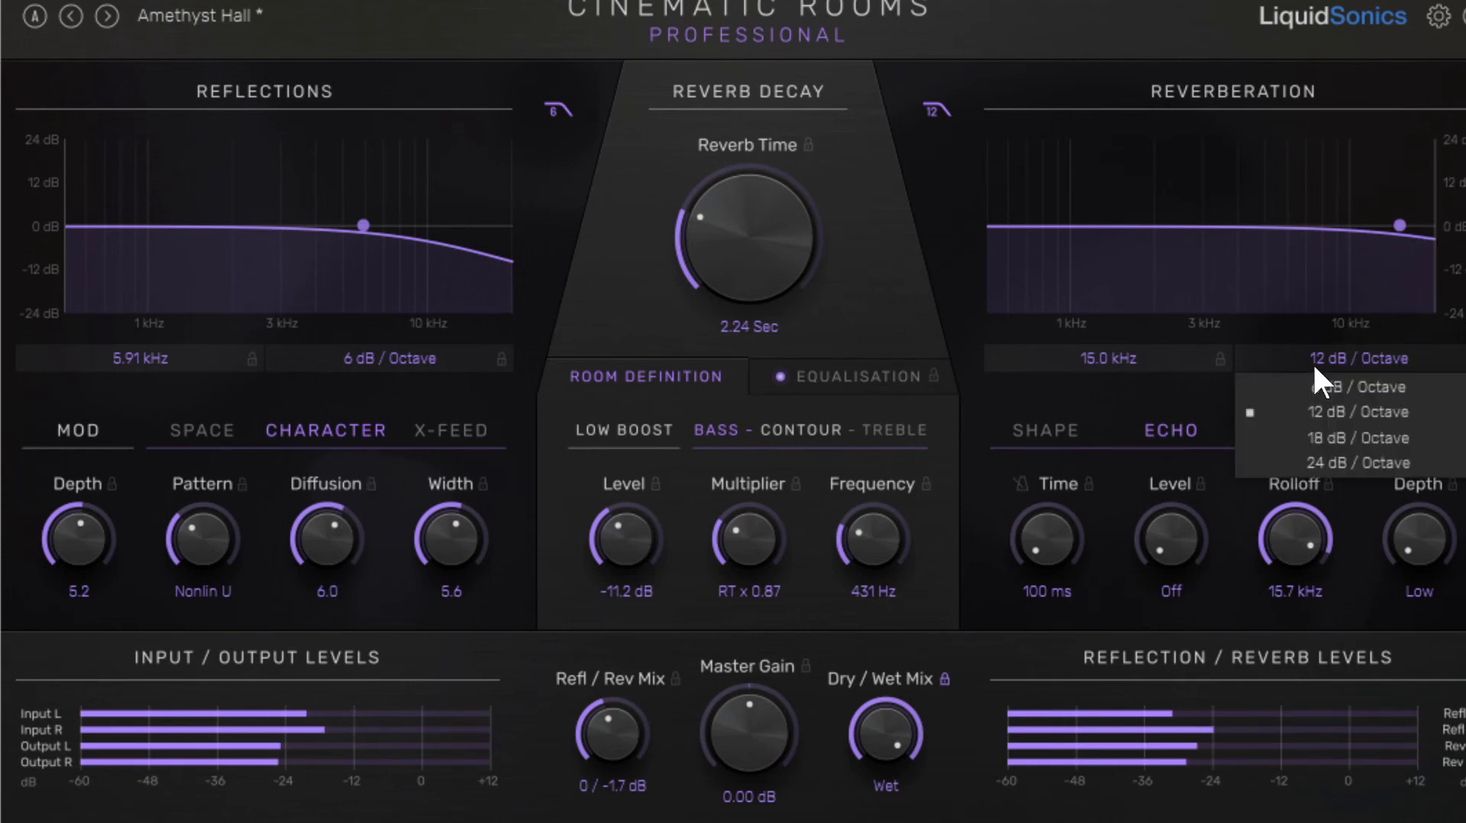
drag(1124, 351, 1150, 317)
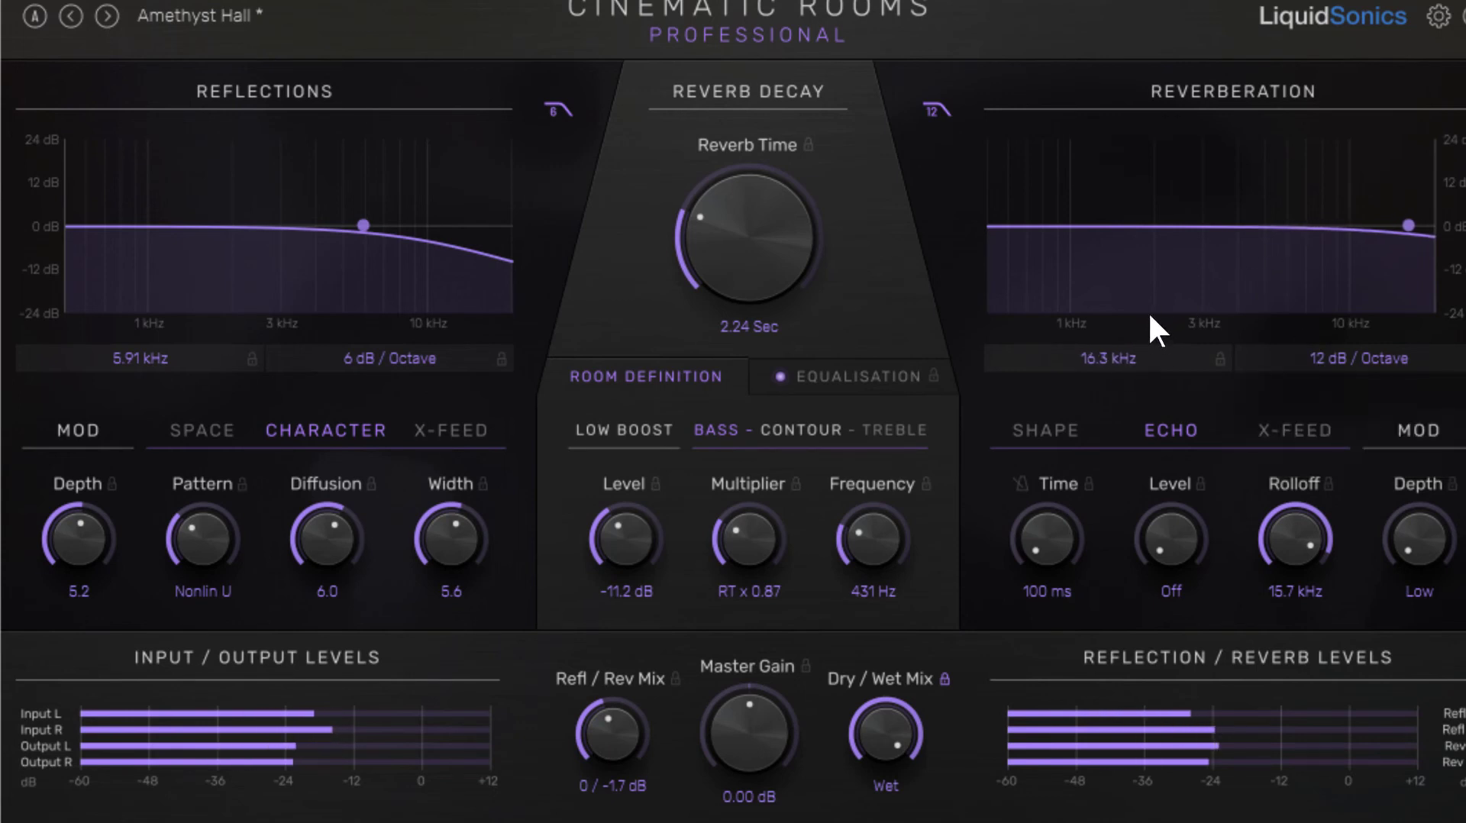
click(936, 111)
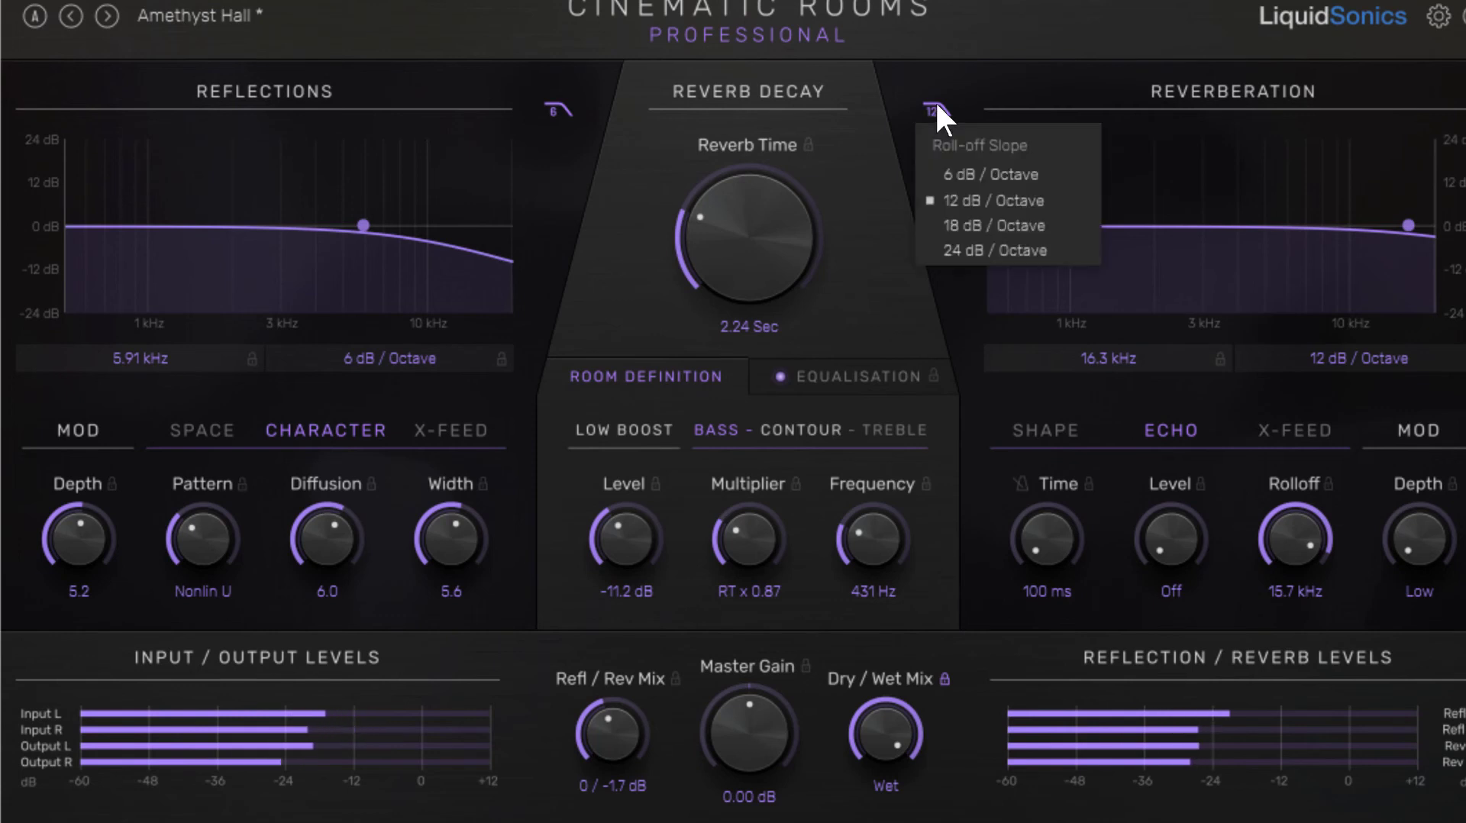
click(563, 107)
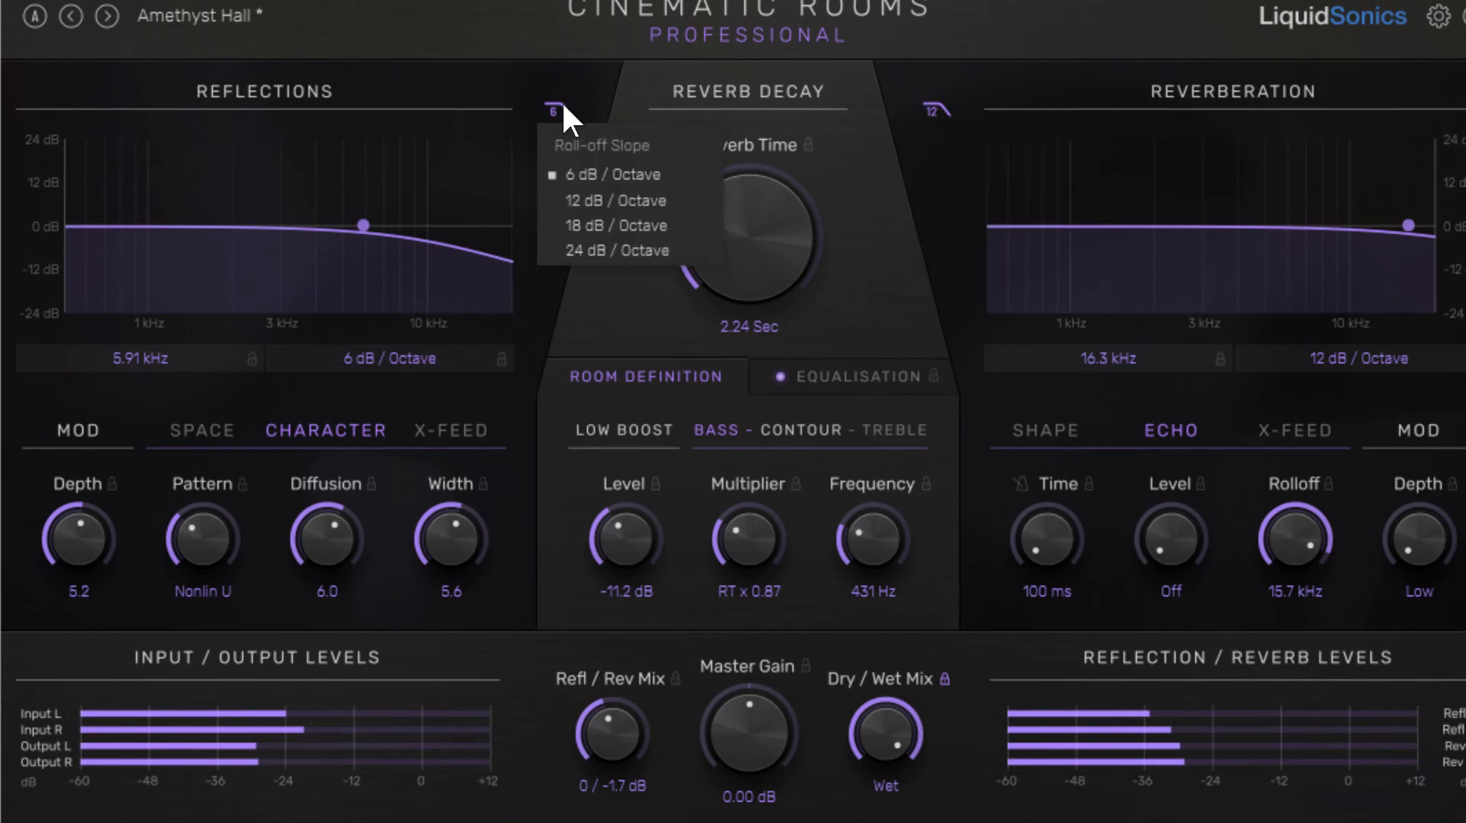
click(533, 25)
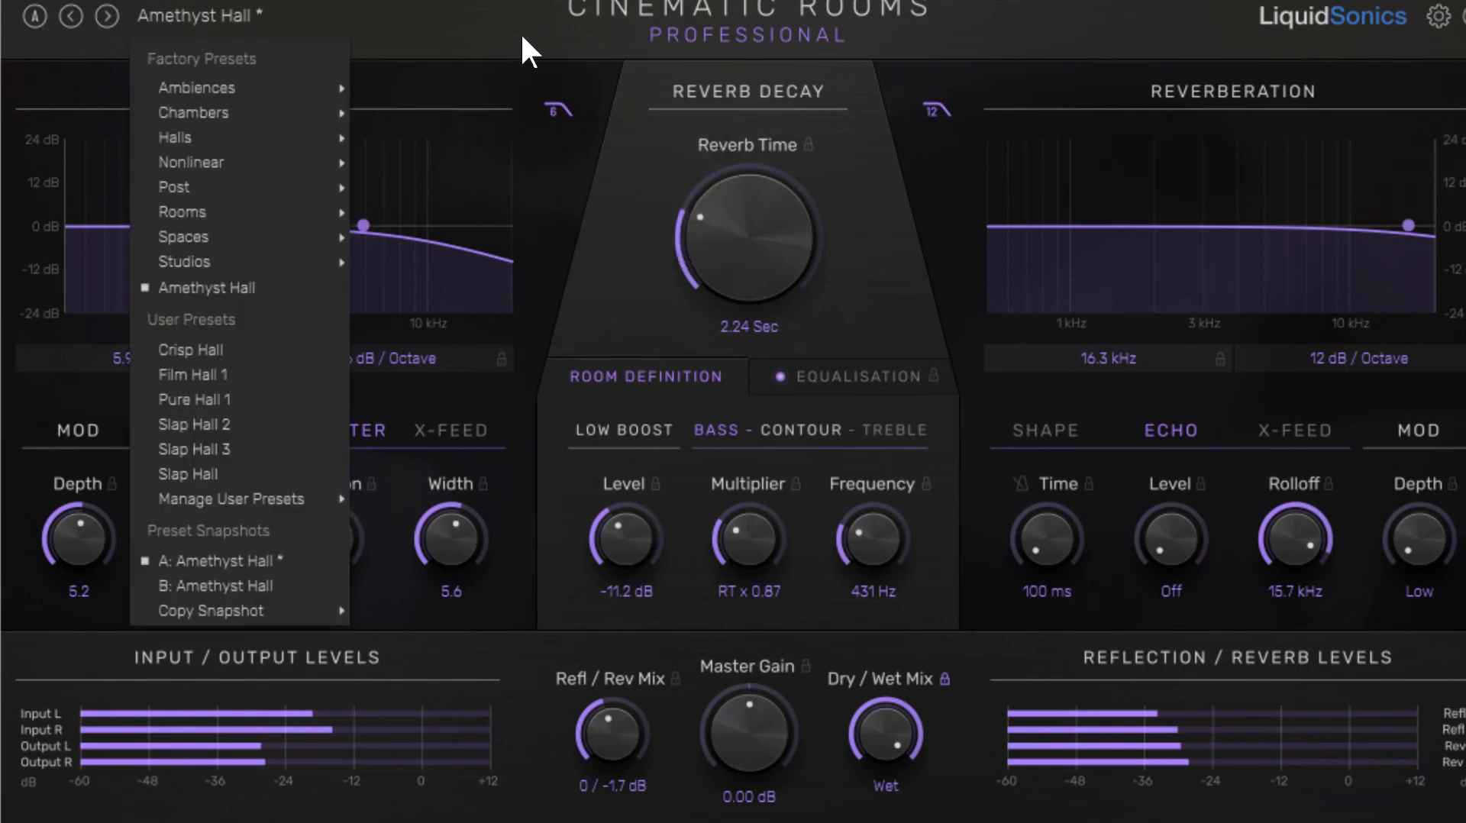
click(663, 153)
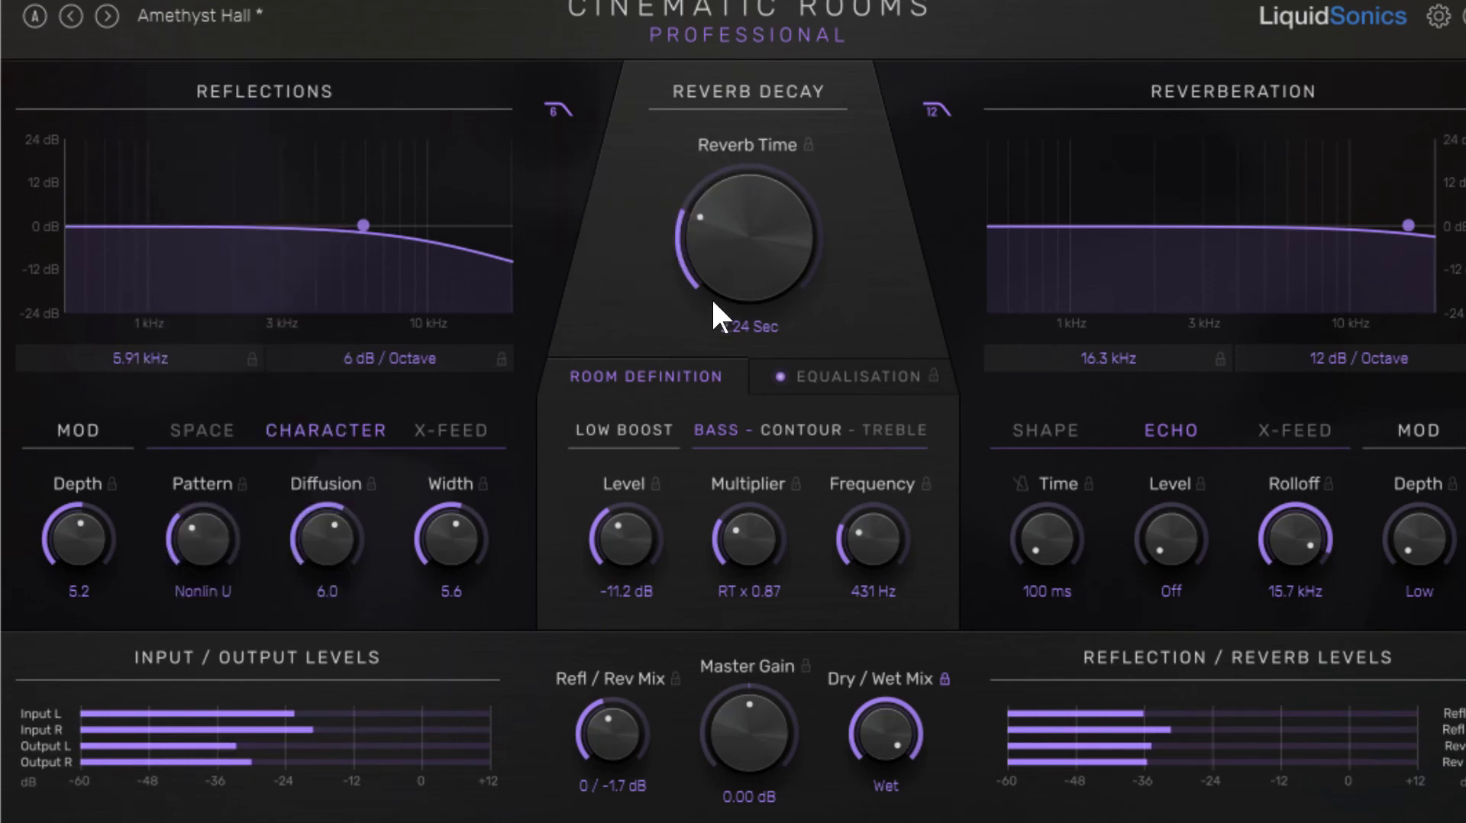
- Set the reverb time to 2.01 Sec and the reflection/reverb mix to 0 / -3.4 dB
drag(726, 289, 726, 294)
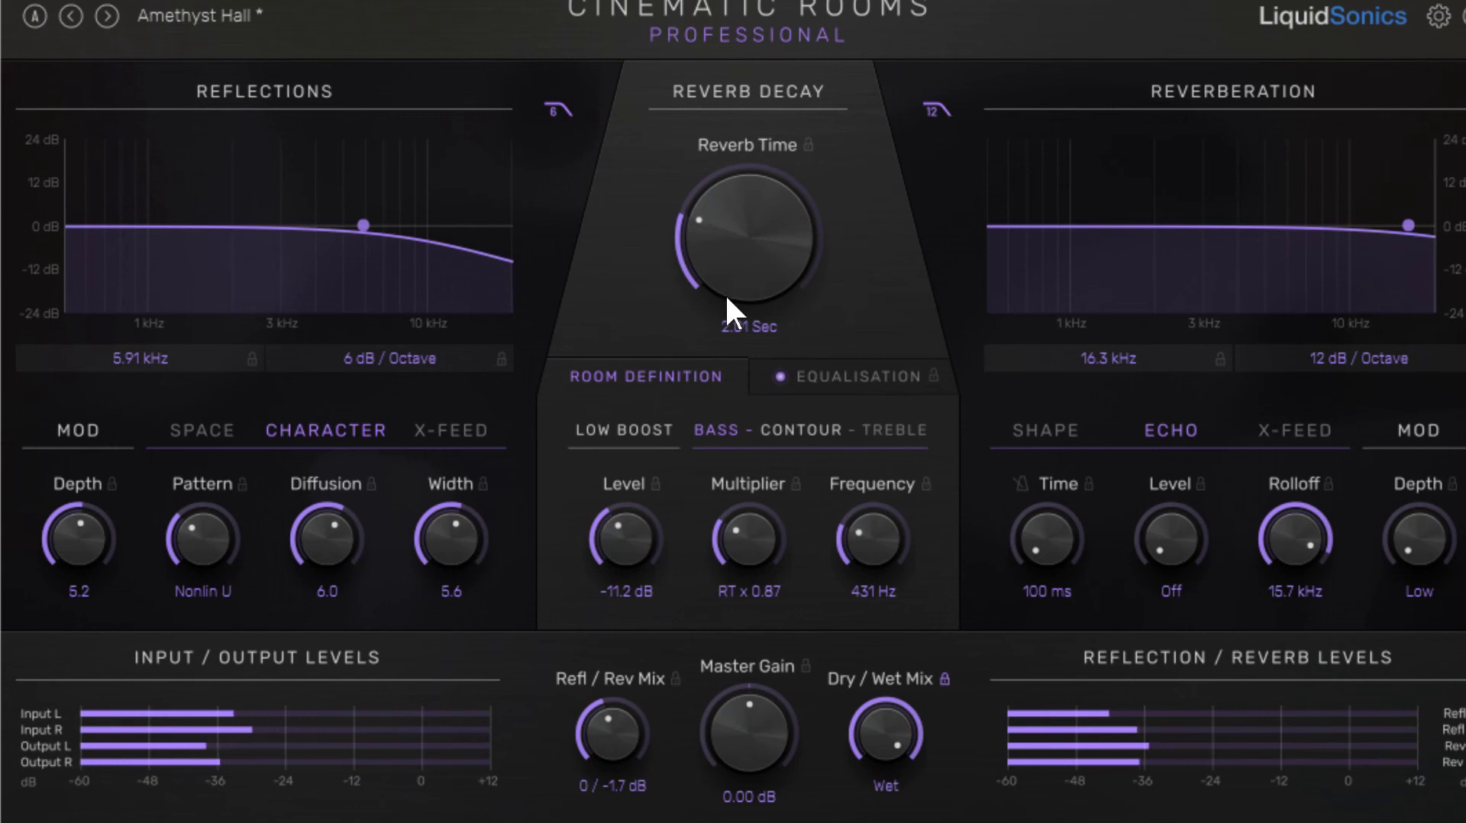
drag(620, 727, 622, 742)
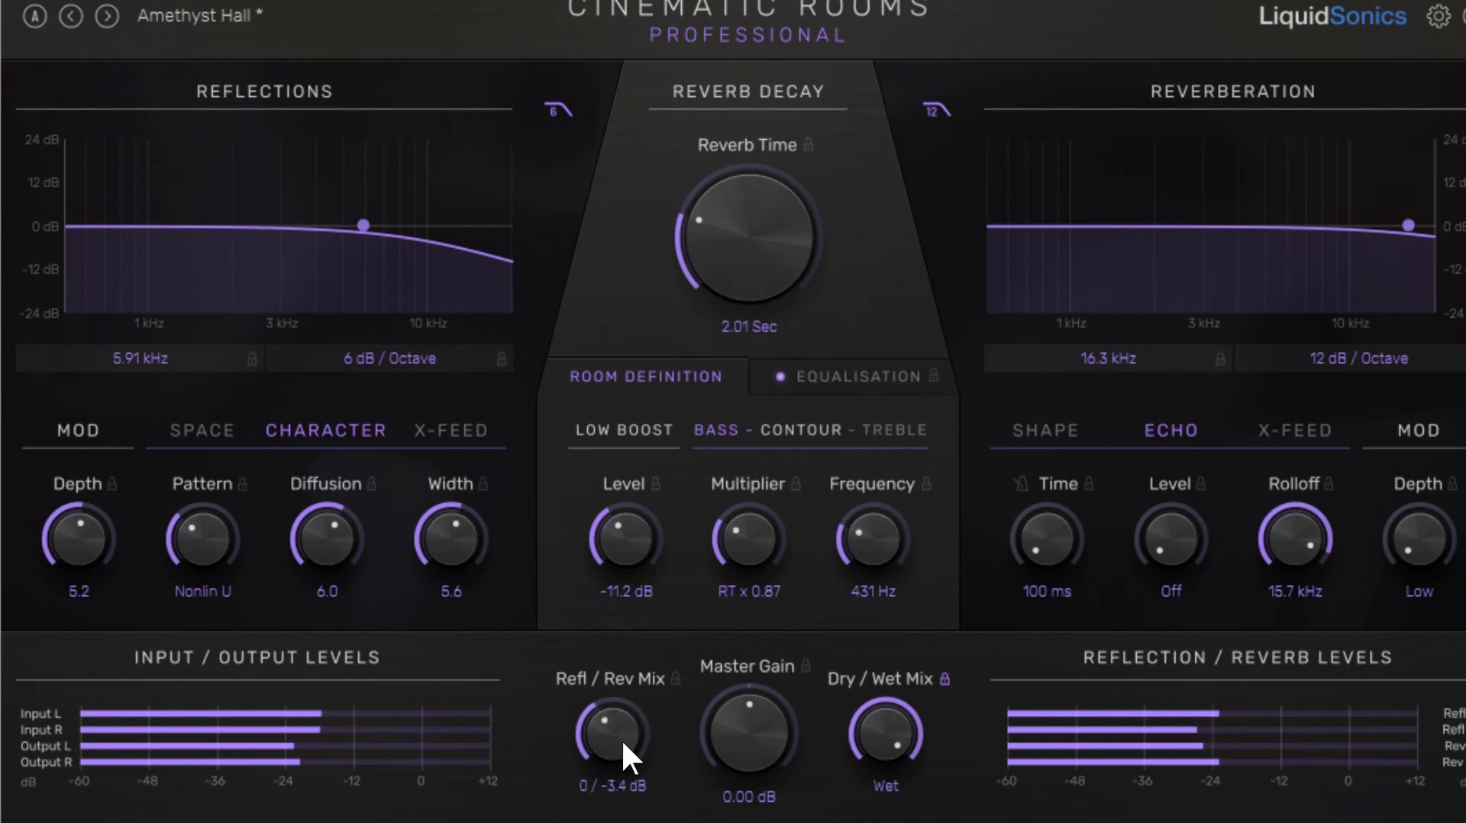